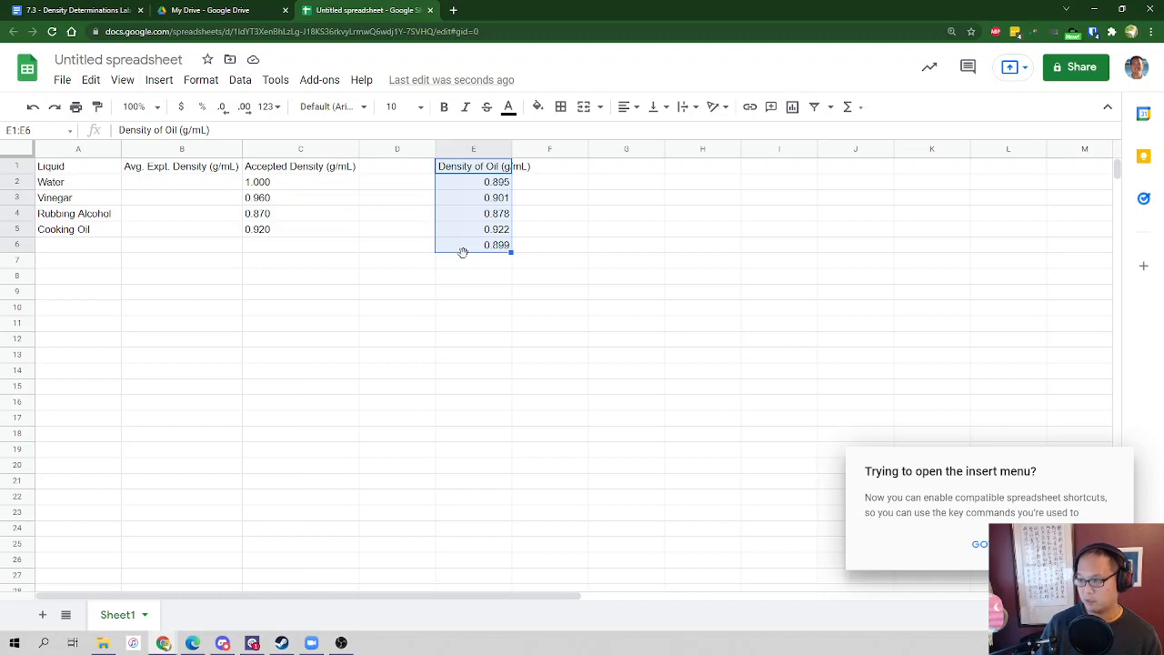
Label cell D7 "Average Oil Density (g/mL)" and widen column D to fit the text
{"action": "left_click", "coordinate": [422, 269]}
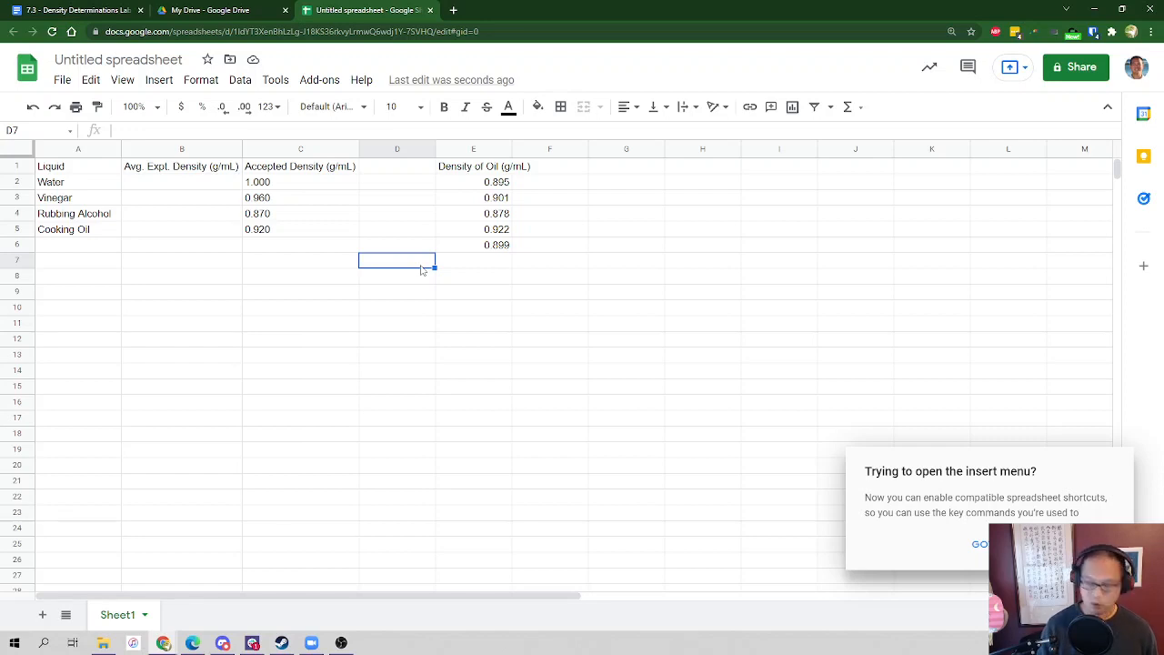
{"action": "type", "text": "Avera"}
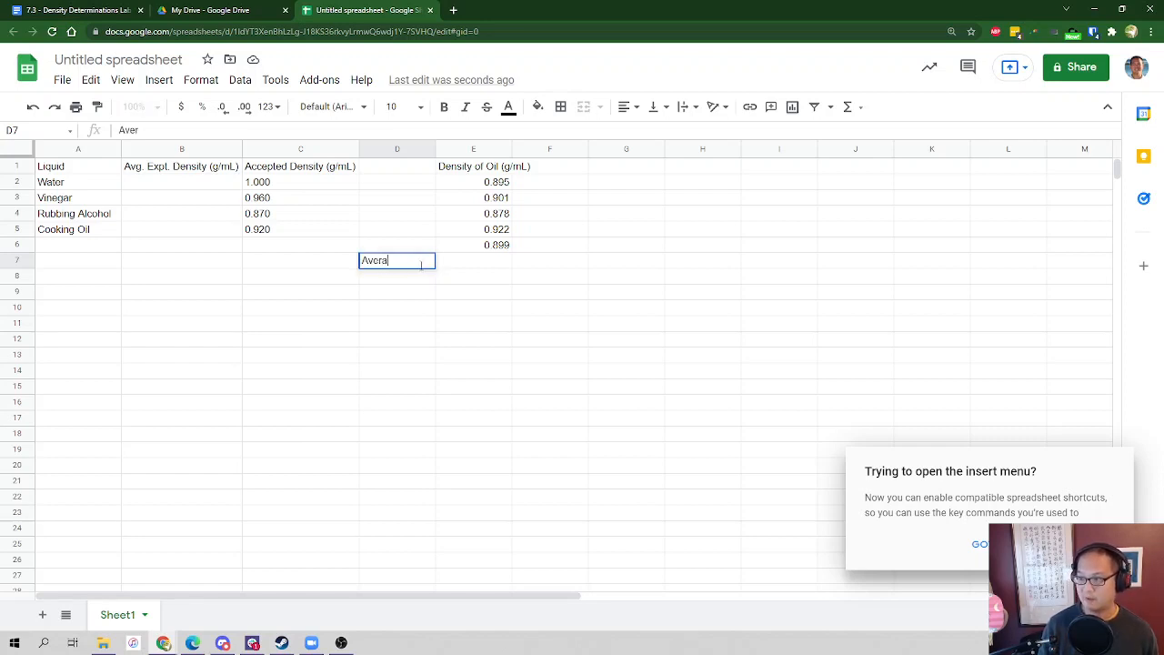
{"action": "type", "text": "ge Oil Density (g/"}
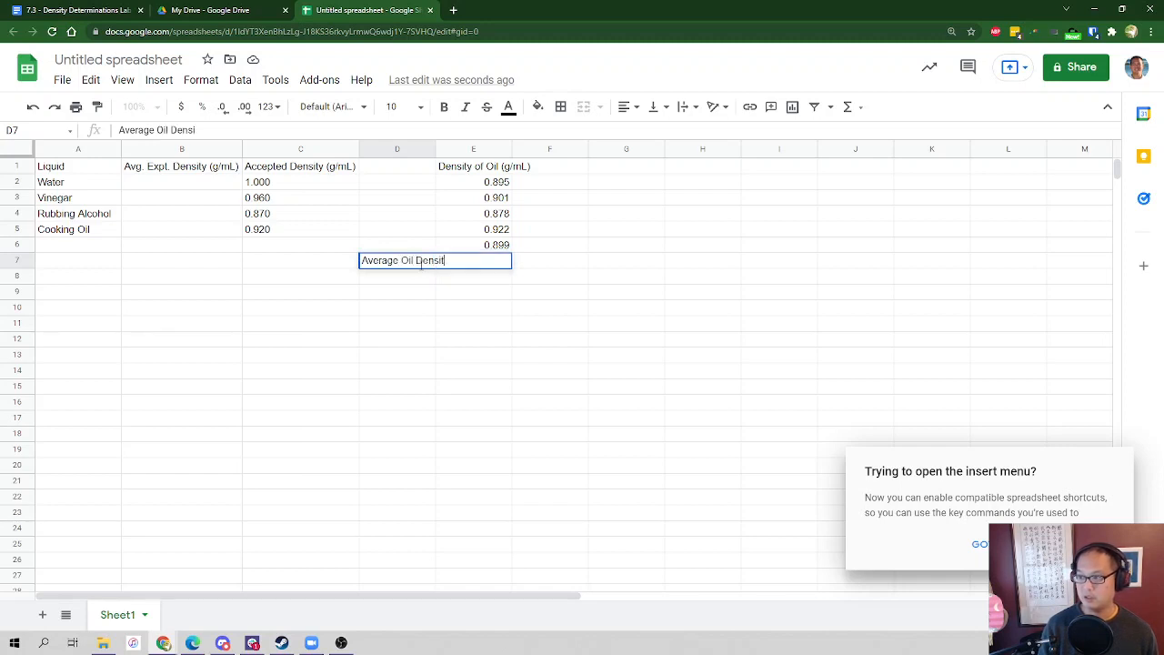
{"action": "type", "text": "mL)"}
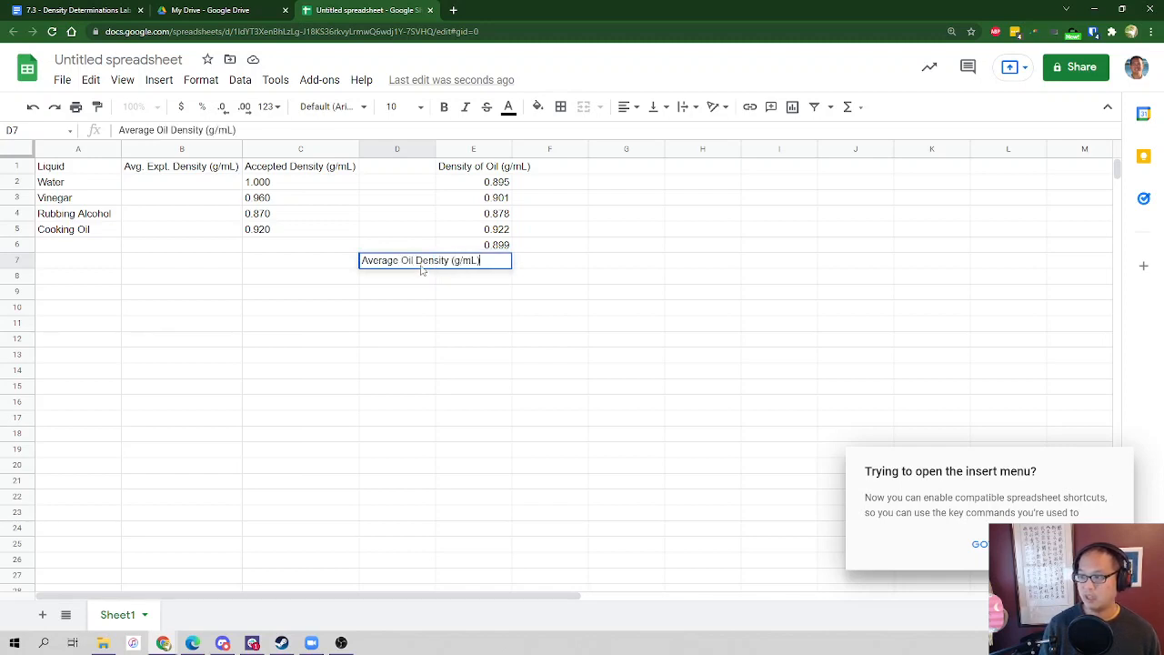
{"action": "key", "text": "Return"}
{"action": "left_click_drag", "start_coordinate": [436, 149], "coordinate": [487, 149]}
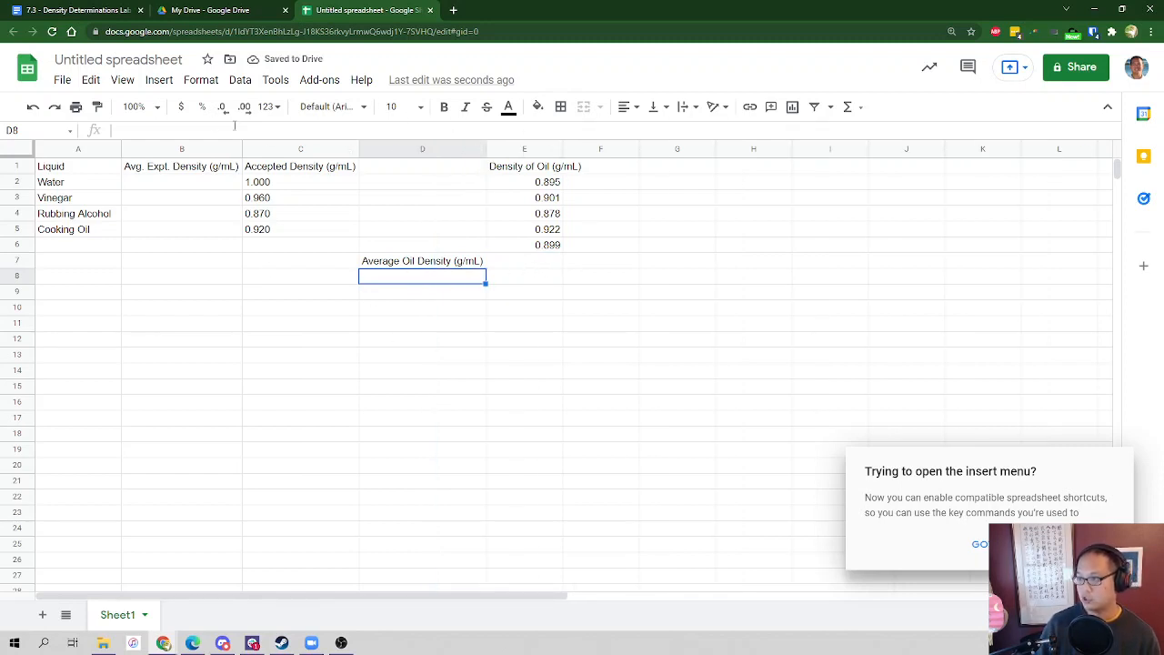
{"action": "left_click", "coordinate": [219, 13]}
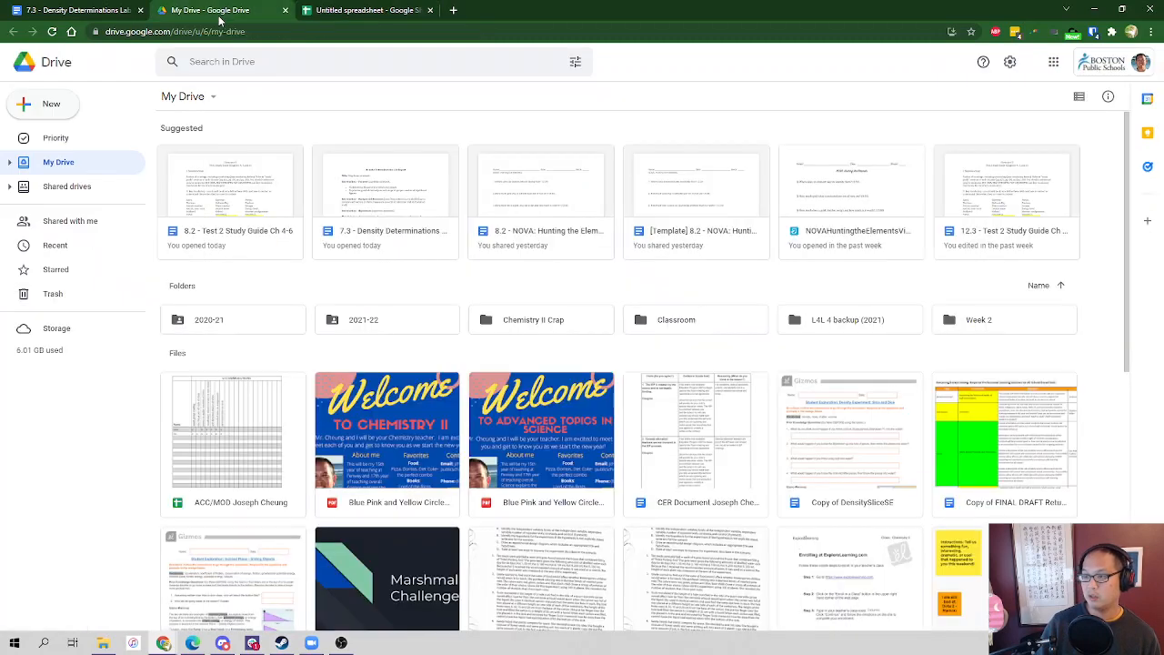
{"action": "left_click", "coordinate": [45, 105]}
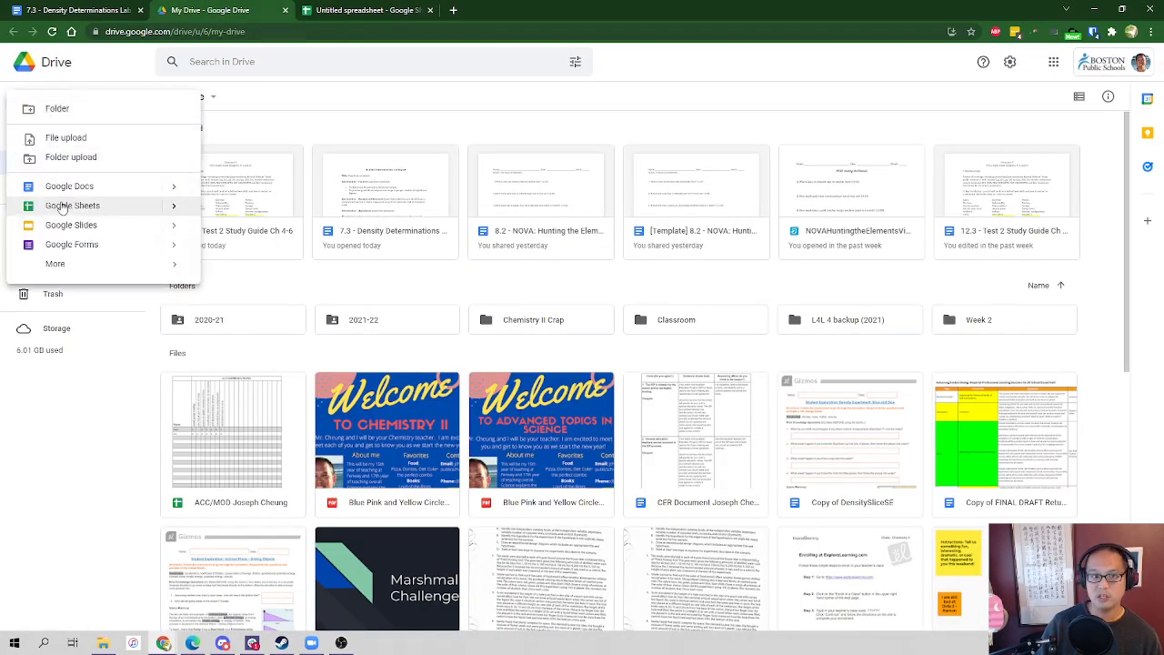
{"action": "left_click", "coordinate": [362, 13]}
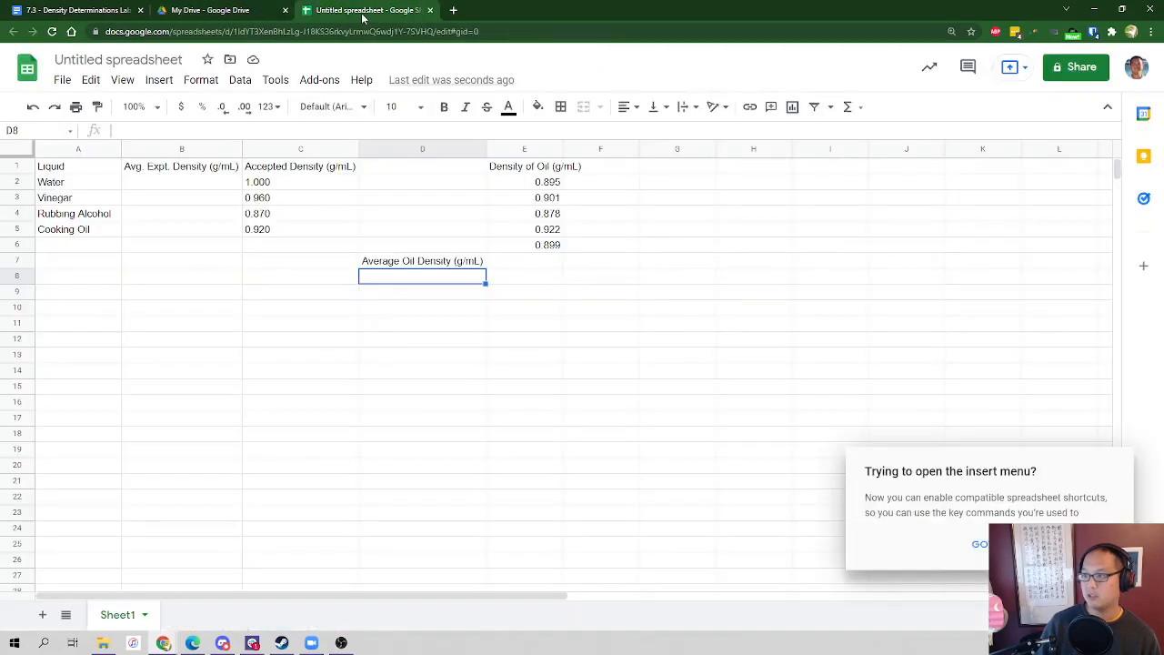
Calculate the average of the oil densities in E2:E6 in cell E7 with the AVERAGE function
{"action": "left_click", "coordinate": [532, 265]}
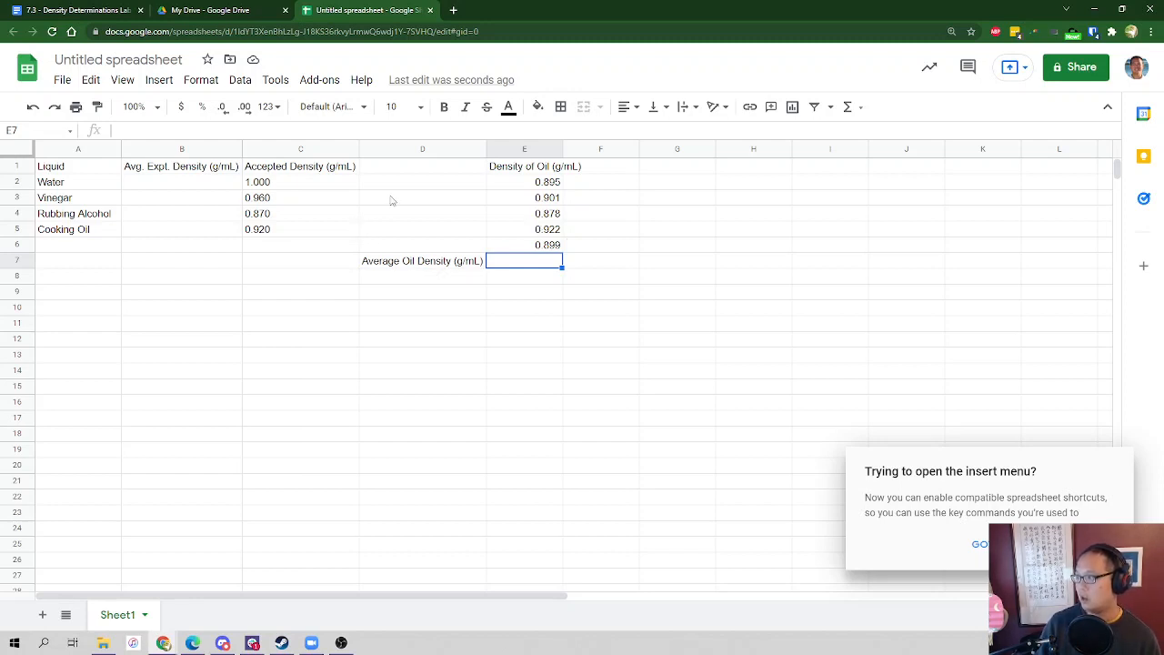
{"action": "left_click", "coordinate": [860, 109]}
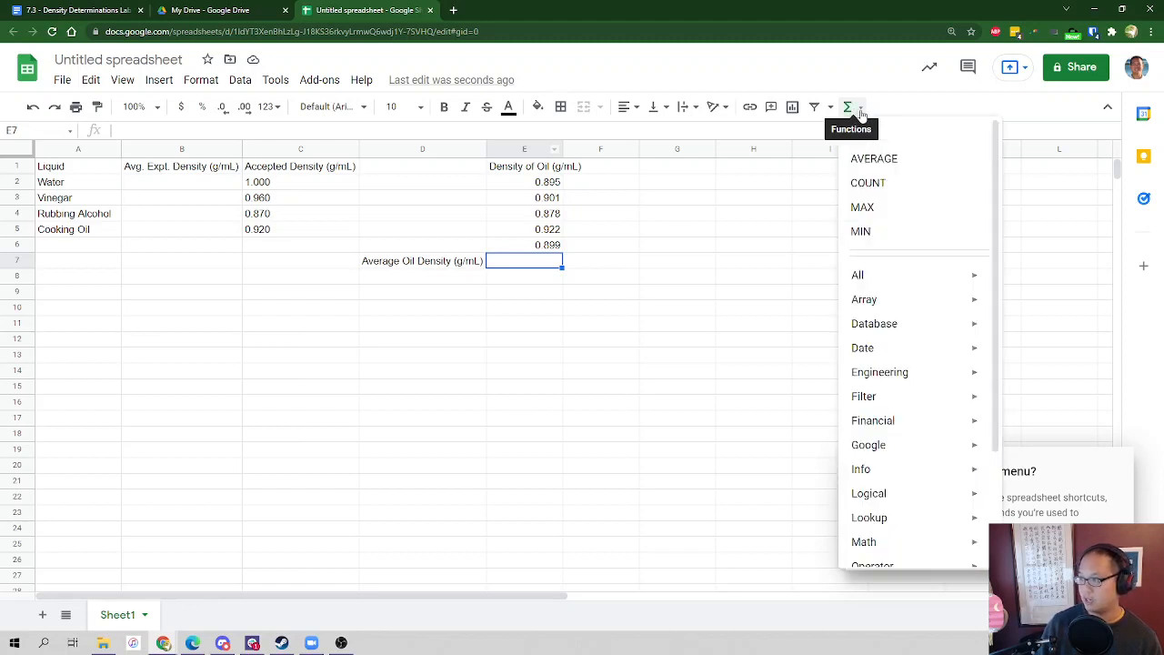
{"action": "left_click", "coordinate": [866, 164]}
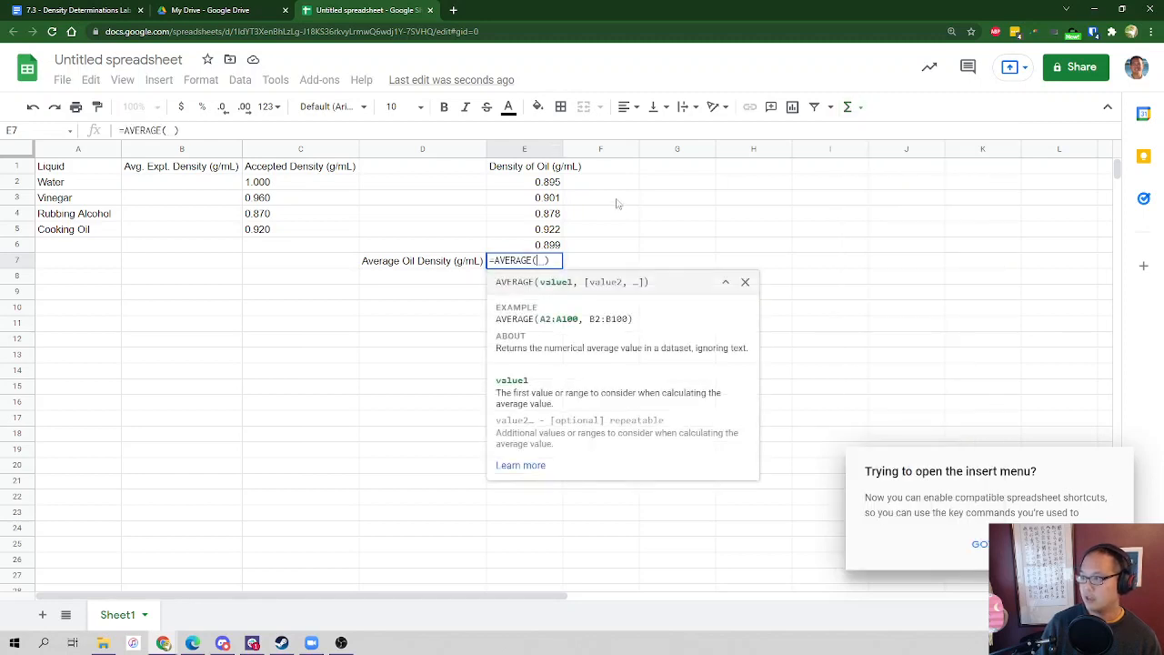
{"action": "left_click_drag", "start_coordinate": [538, 183], "coordinate": [535, 245]}
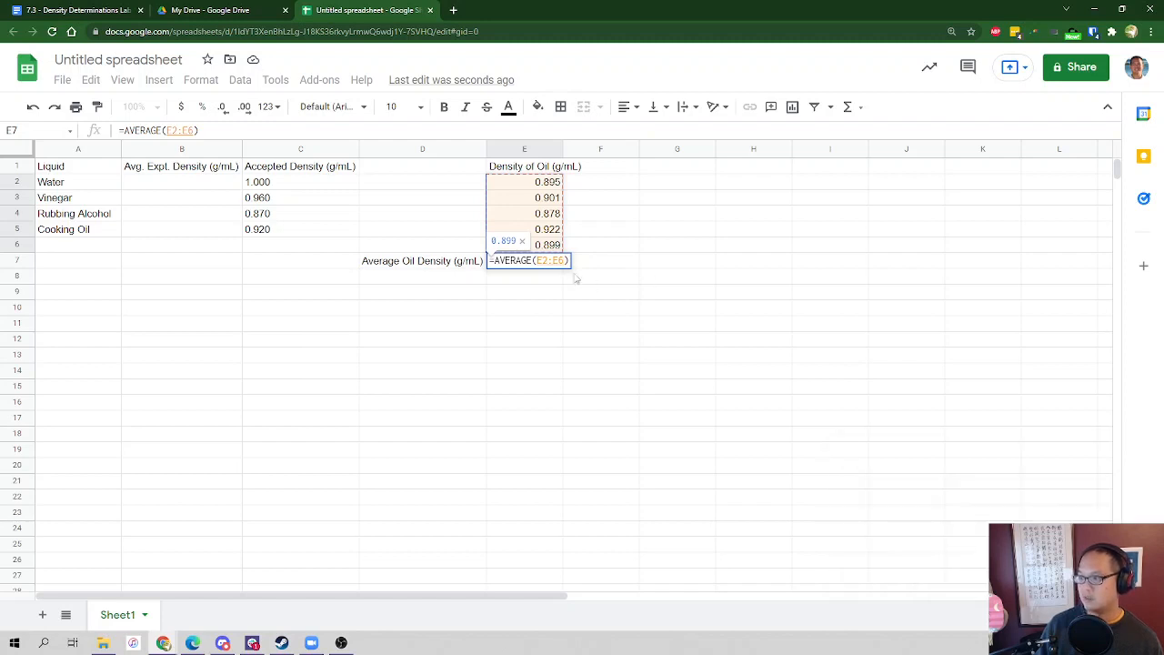
{"action": "left_click", "coordinate": [530, 260]}
{"action": "key", "text": "Return"}
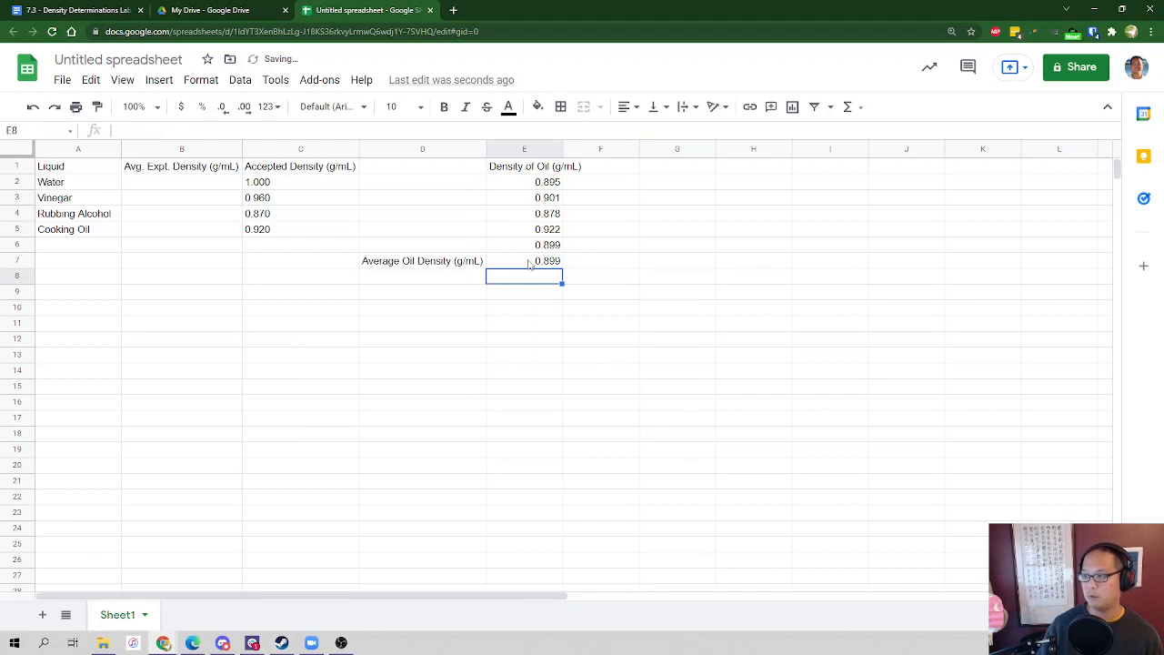
{"action": "left_click", "coordinate": [546, 264]}
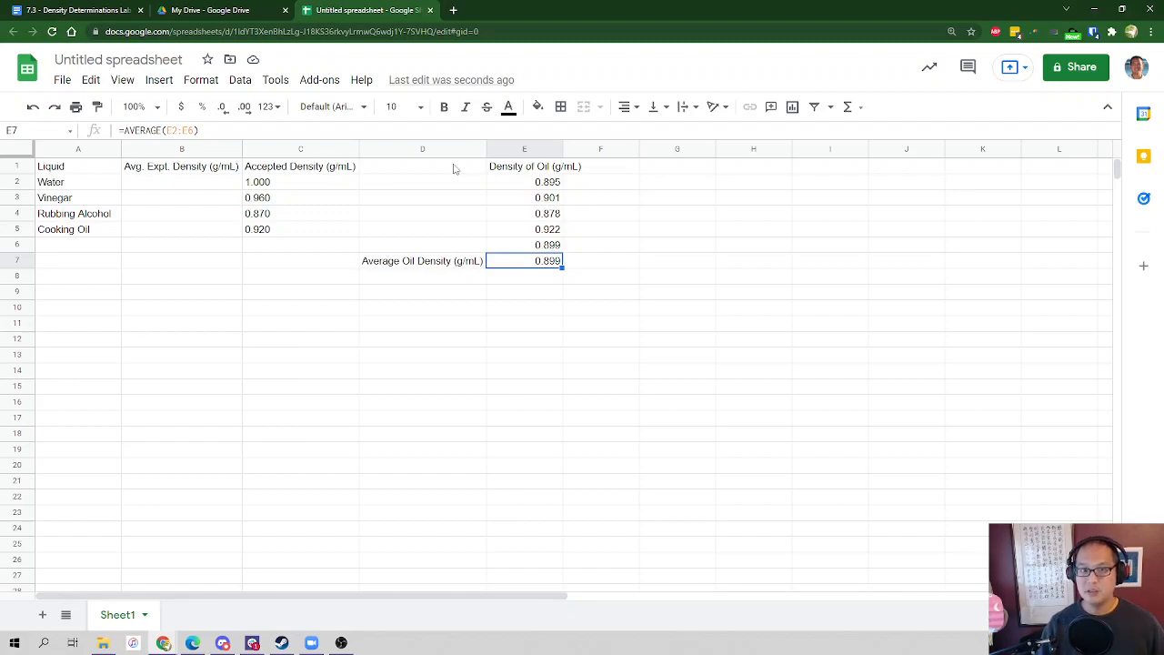
Switch to the Density Determinations lab report template and review the Table 1, Table 2 and Table 3 headings
{"action": "left_click", "coordinate": [97, 11]}
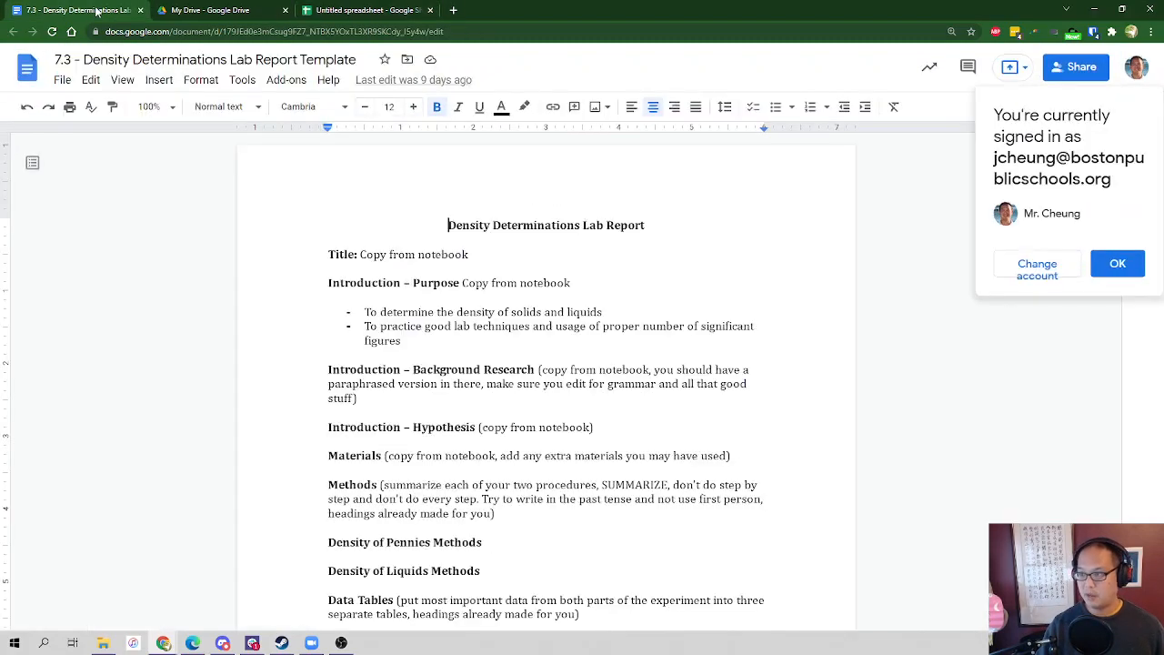
{"action": "scroll", "coordinate": [533, 303], "scroll_direction": "down", "scroll_amount": 10}
{"action": "scroll", "coordinate": [533, 303], "scroll_direction": "up", "scroll_amount": 5}
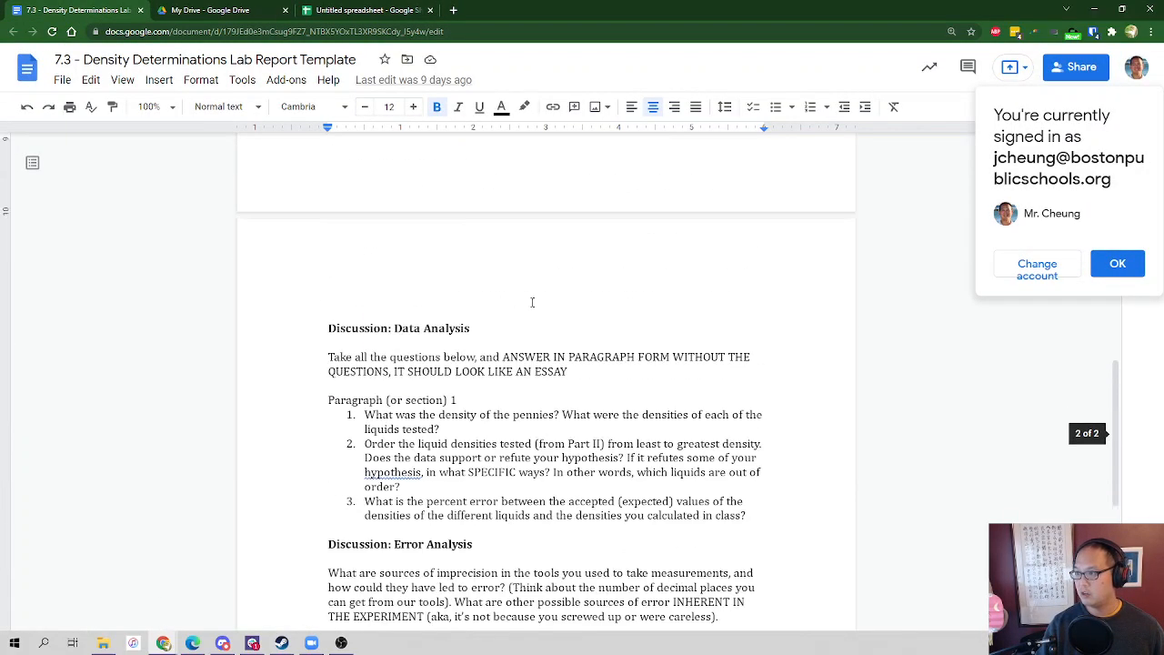
{"action": "scroll", "coordinate": [533, 303], "scroll_direction": "up", "scroll_amount": 2}
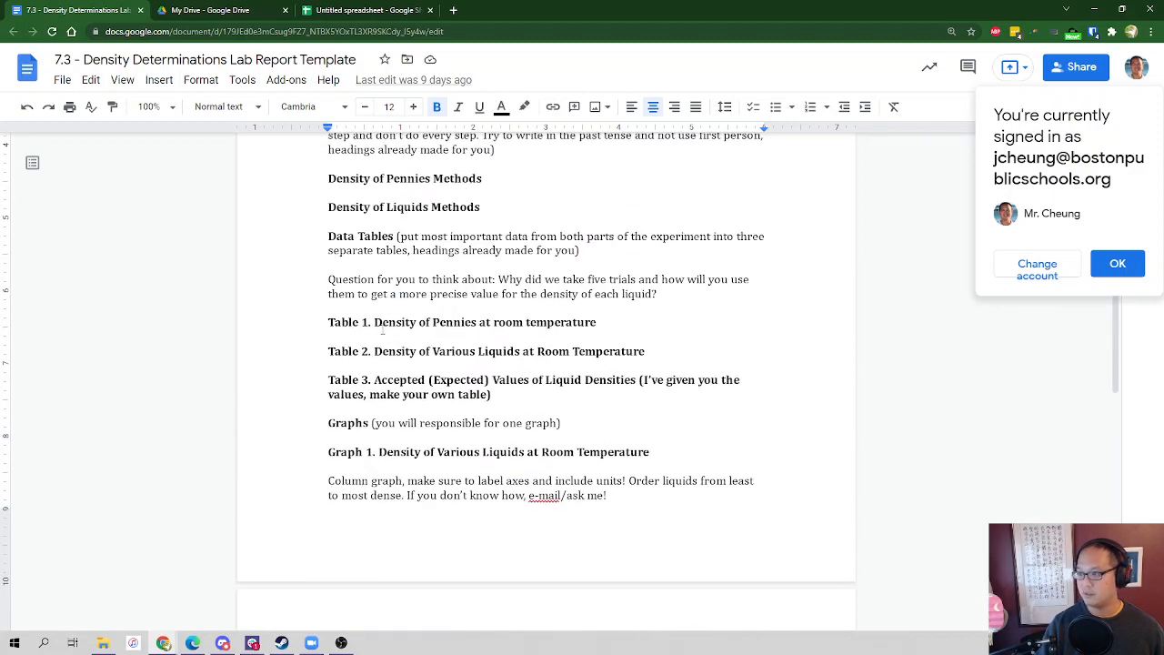
{"action": "left_click_drag", "start_coordinate": [375, 323], "coordinate": [471, 324]}
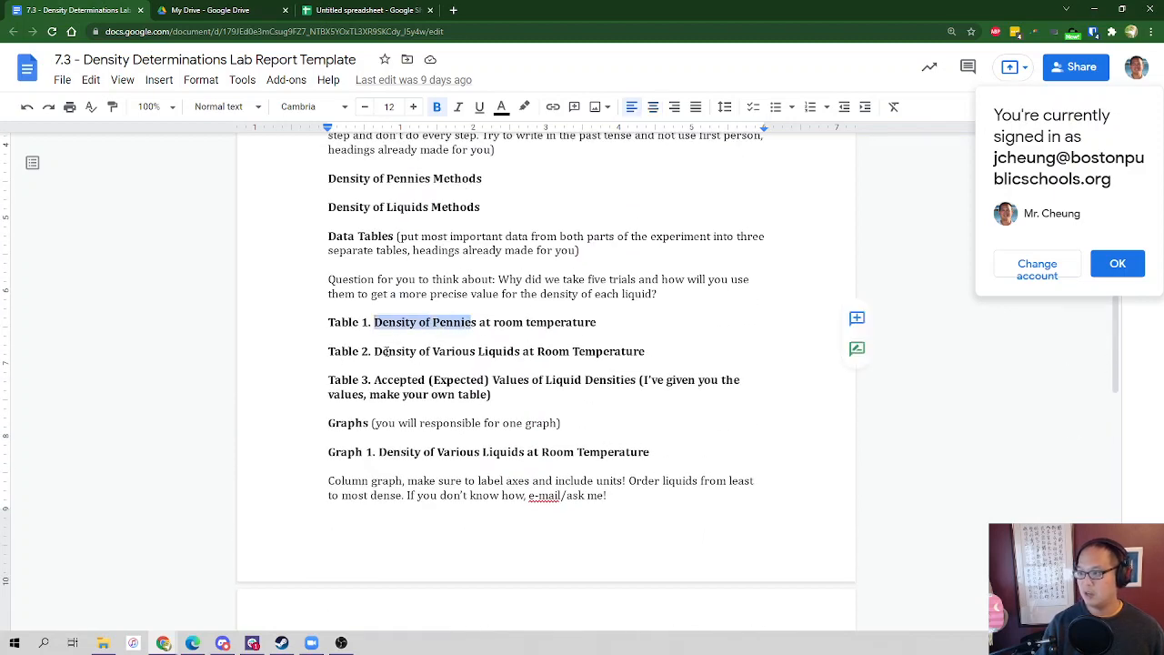
{"action": "left_click", "coordinate": [375, 351]}
{"action": "left_click_drag", "start_coordinate": [392, 351], "coordinate": [521, 348]}
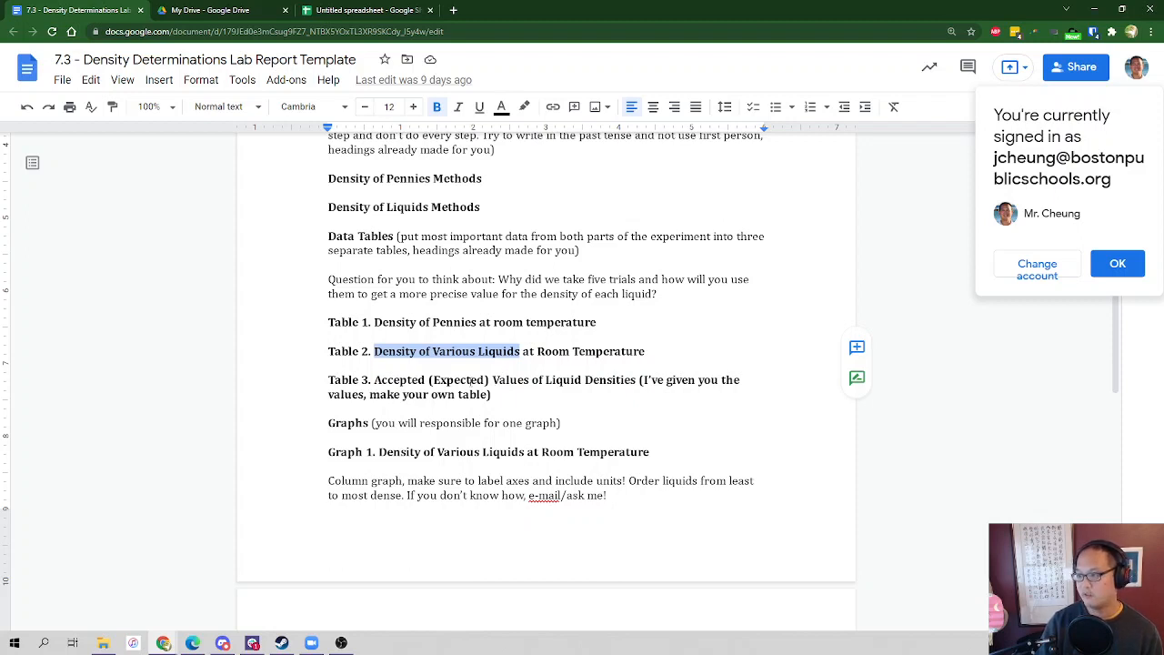
{"action": "left_click_drag", "start_coordinate": [375, 380], "coordinate": [572, 391]}
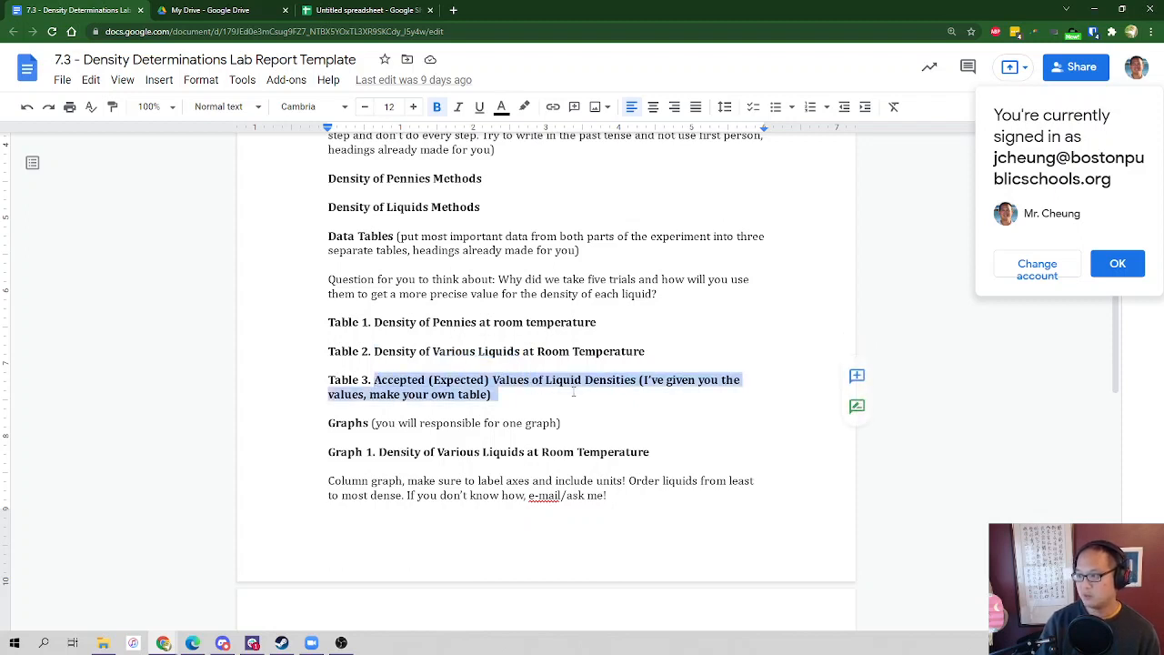
{"action": "key", "text": "ctrl+b"}
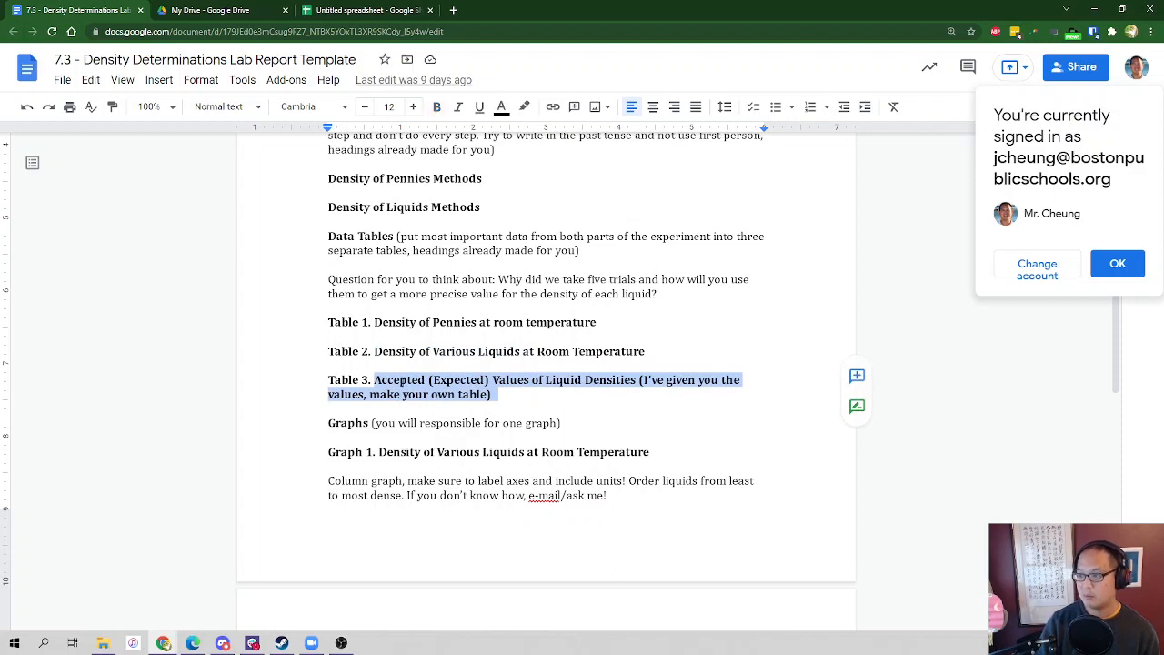
{"action": "left_click_drag", "start_coordinate": [371, 381], "coordinate": [319, 352]}
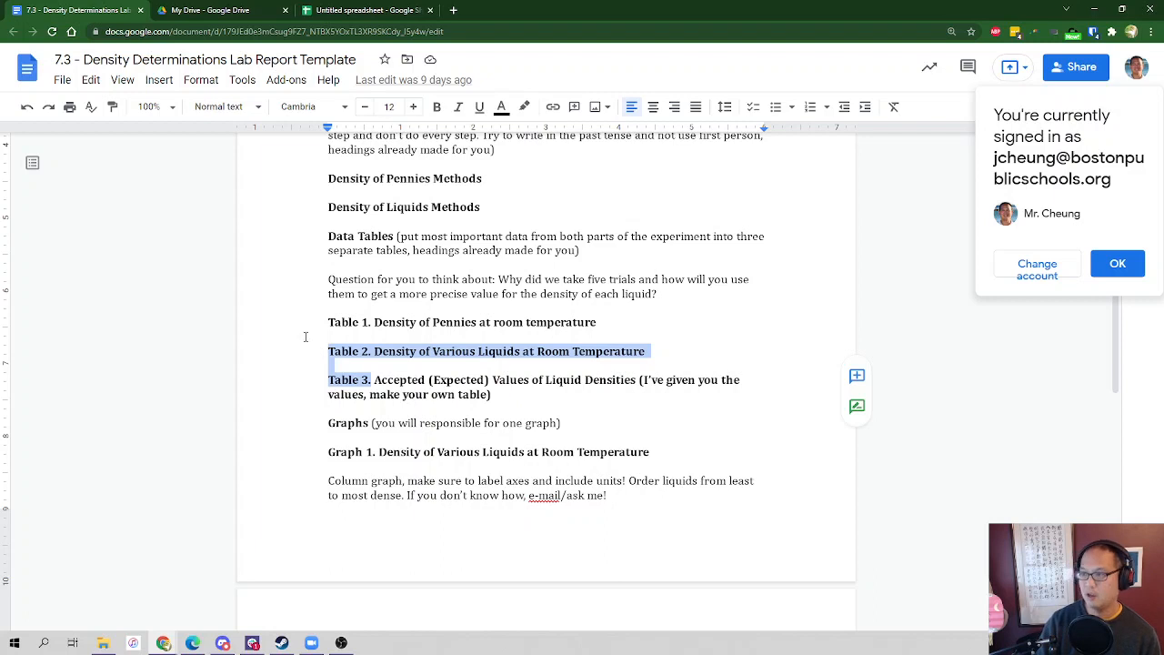
Return to the spreadsheet and enter 0.899 as the average experimental density of Cooking Oil in B5
{"action": "left_click", "coordinate": [366, 11]}
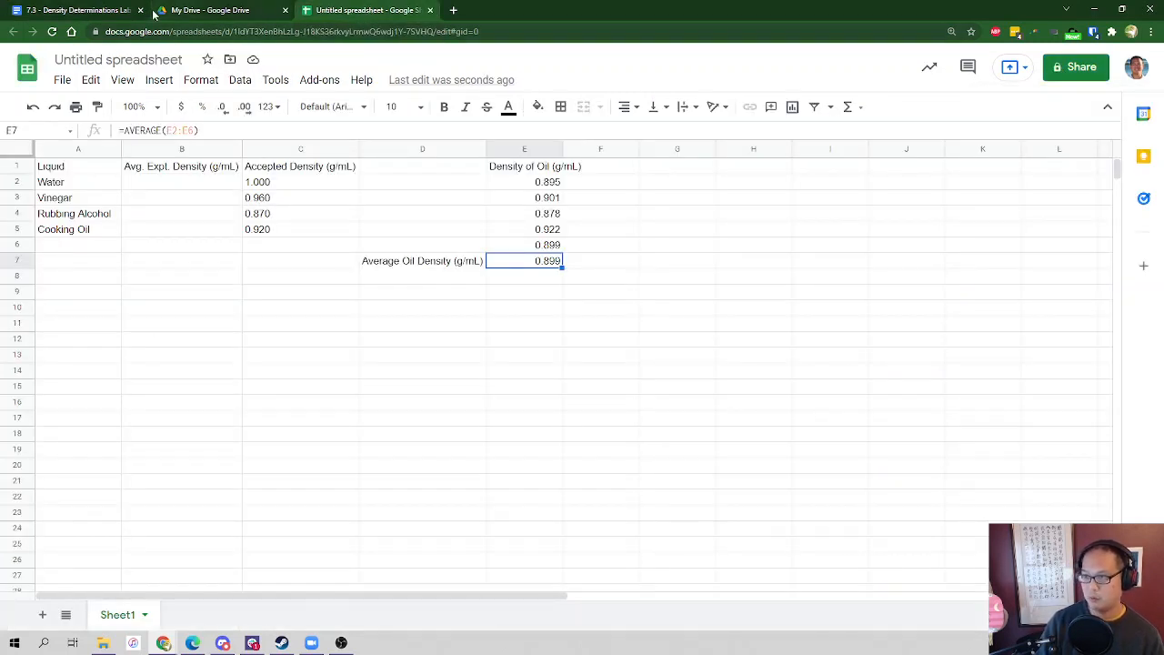
{"action": "left_click", "coordinate": [167, 230]}
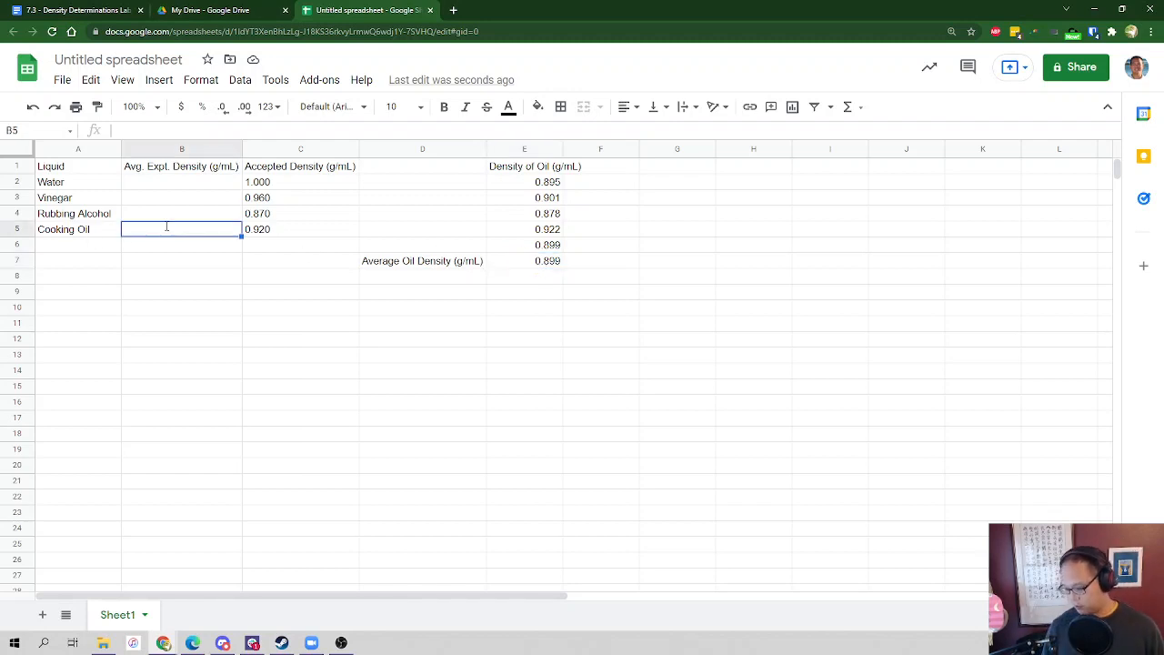
{"action": "type", "text": "0.899"}
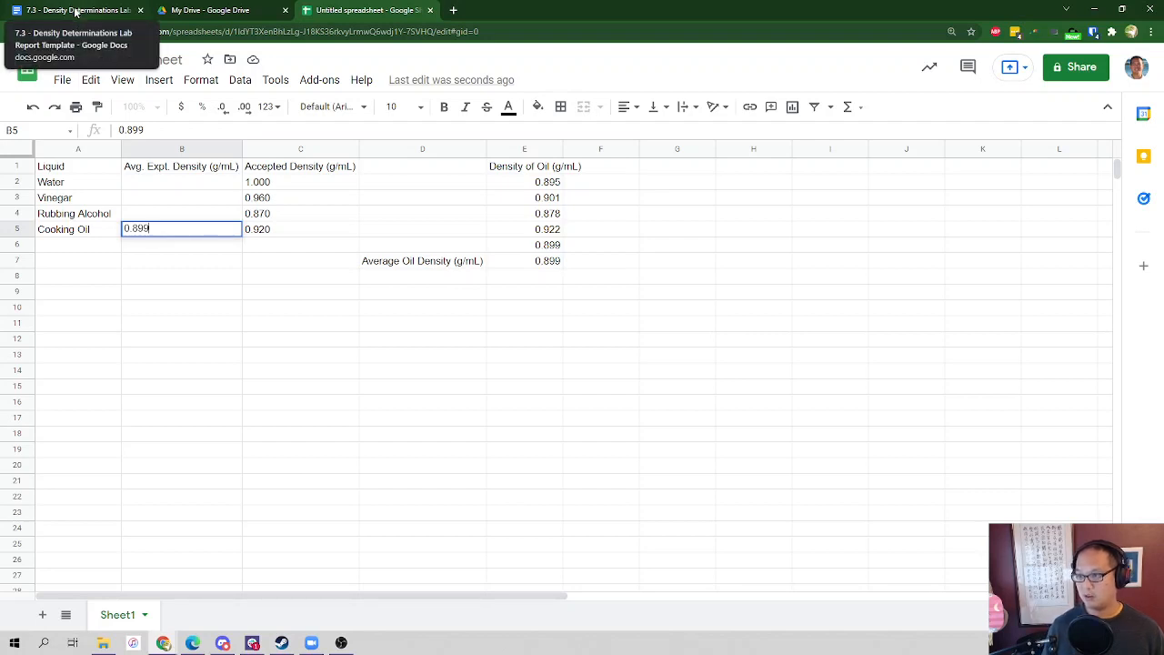
{"action": "key", "text": "Return"}
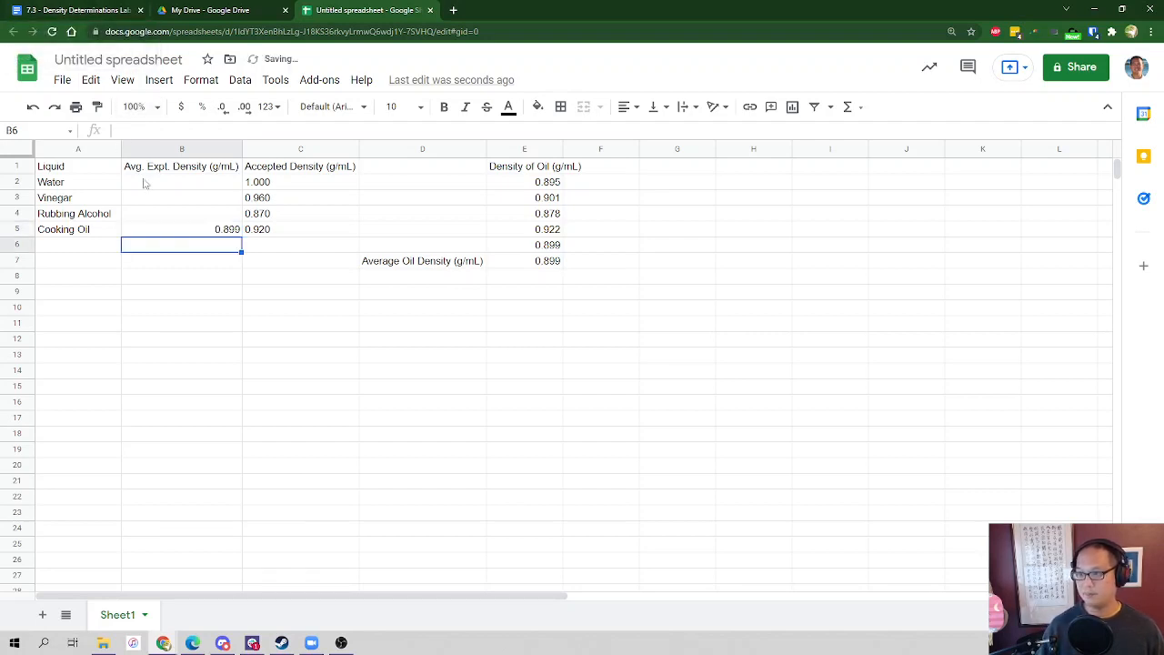
Apply the Number format to the average experimental density column and re-enter the Cooking Oil value as 0.90
{"action": "left_click", "coordinate": [181, 145]}
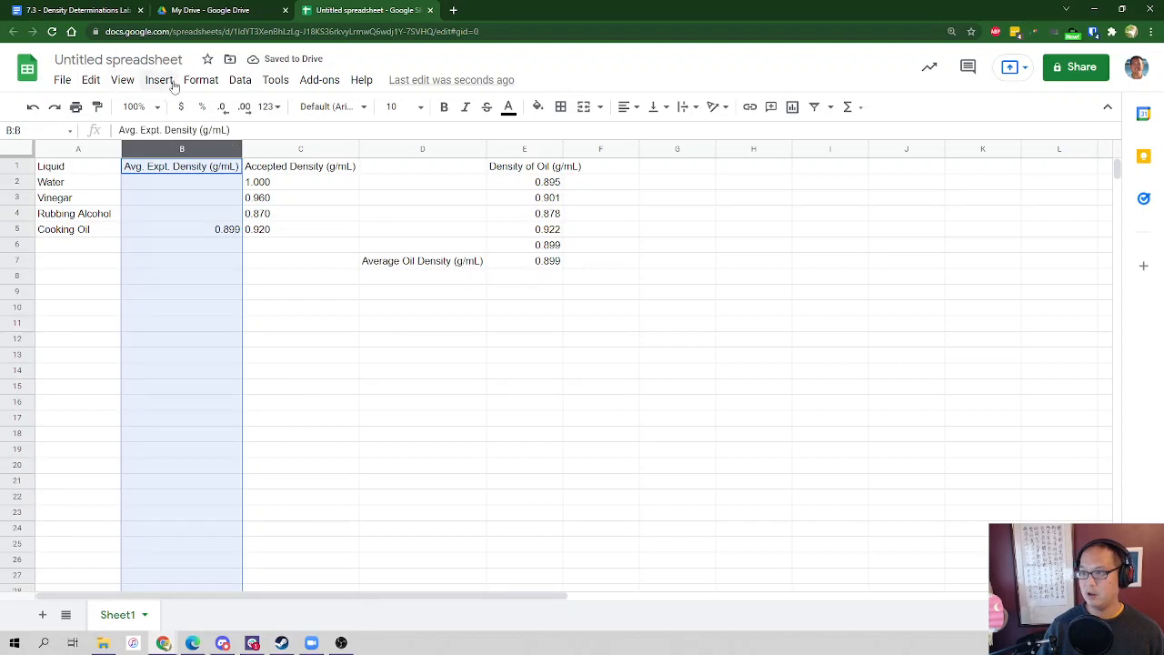
{"action": "left_click", "coordinate": [201, 79]}
{"action": "mouse_move", "coordinate": [223, 146]}
{"action": "left_click", "coordinate": [411, 210]}
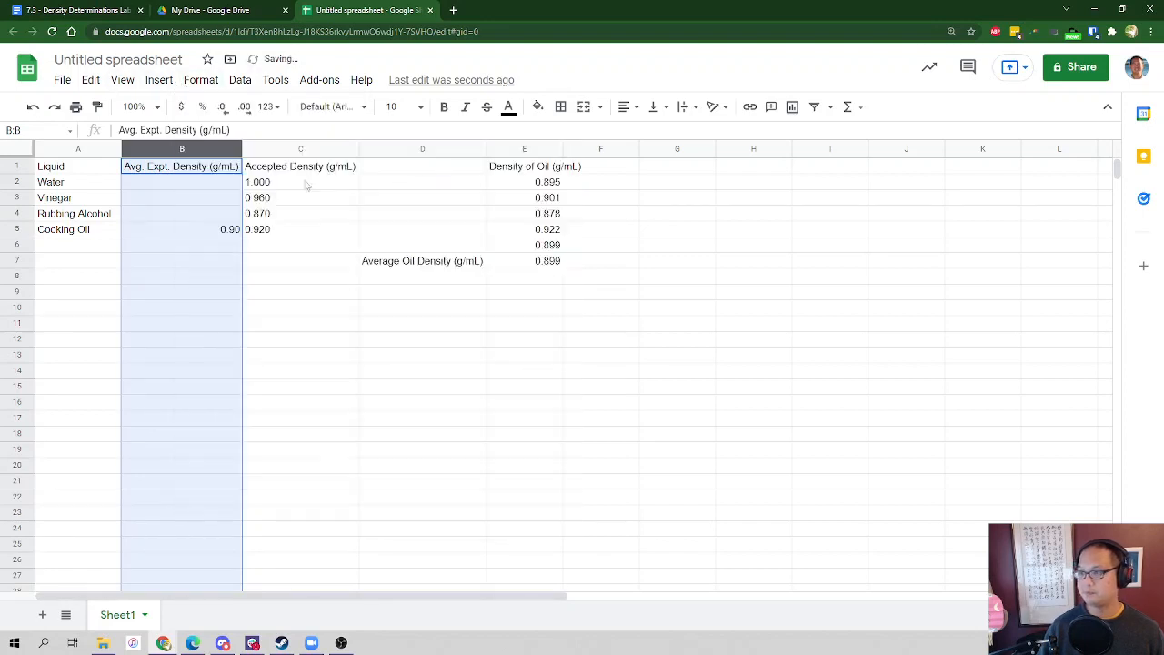
{"action": "left_click", "coordinate": [194, 218]}
{"action": "left_click", "coordinate": [207, 228]}
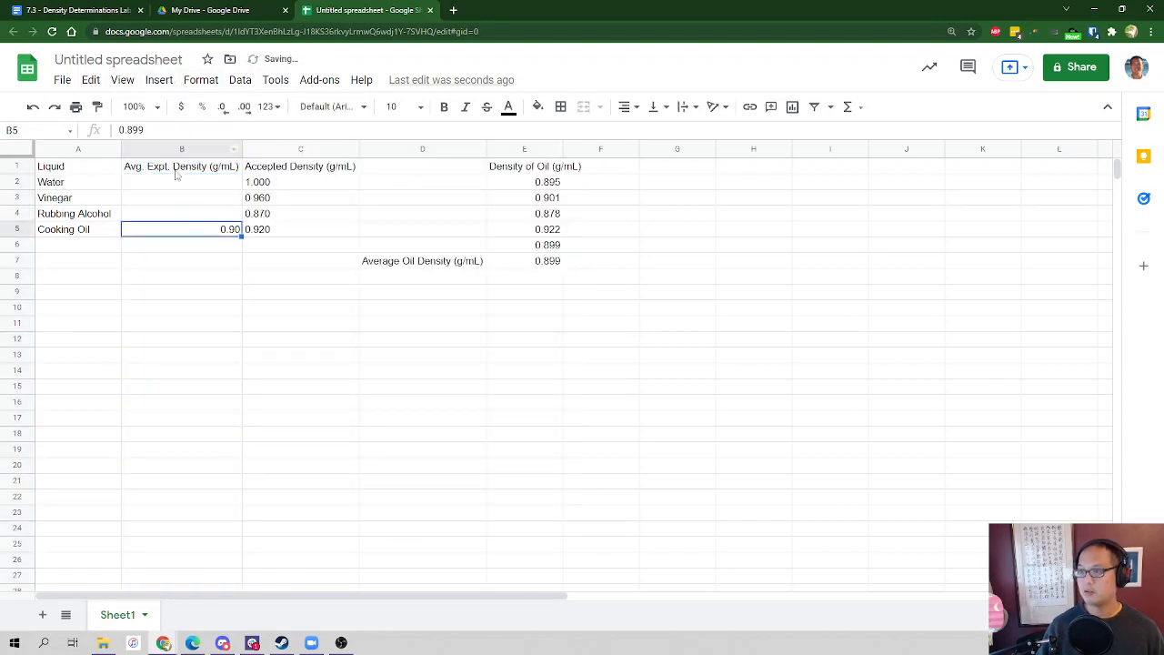
{"action": "type", "text": "0.90"}
{"action": "key", "text": "Return"}
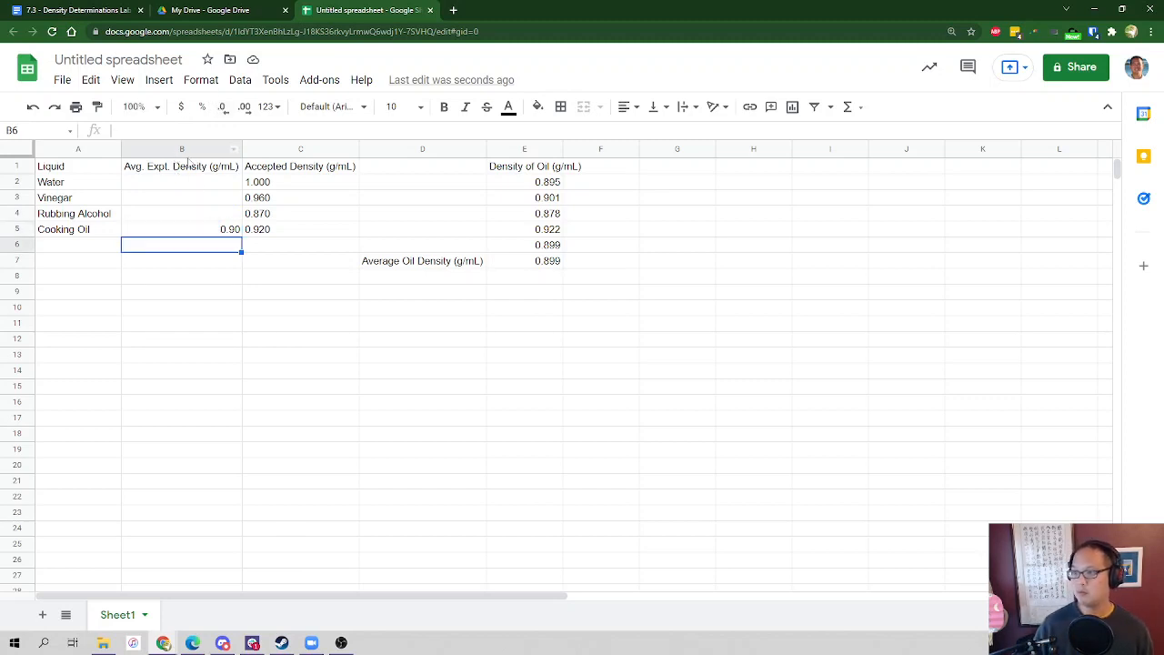
Format the average experimental density column as plain text and set the Cooking Oil value in B5 to 0.899
{"action": "left_click", "coordinate": [185, 148]}
{"action": "left_click", "coordinate": [201, 80]}
{"action": "mouse_move", "coordinate": [281, 146]}
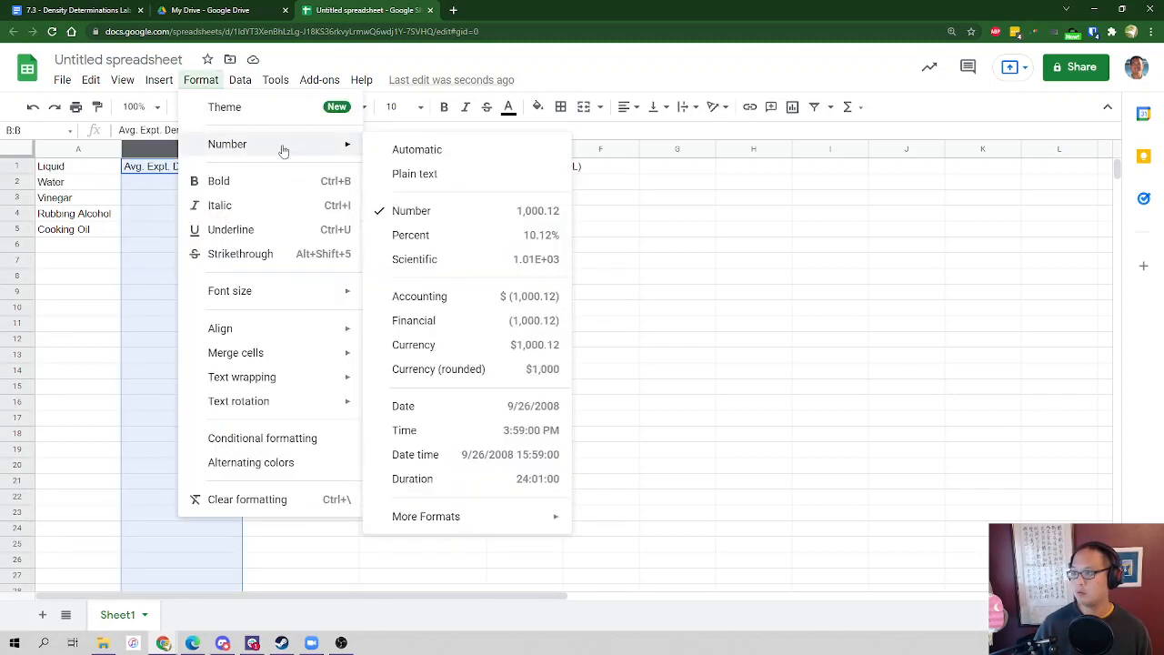
{"action": "left_click", "coordinate": [406, 174]}
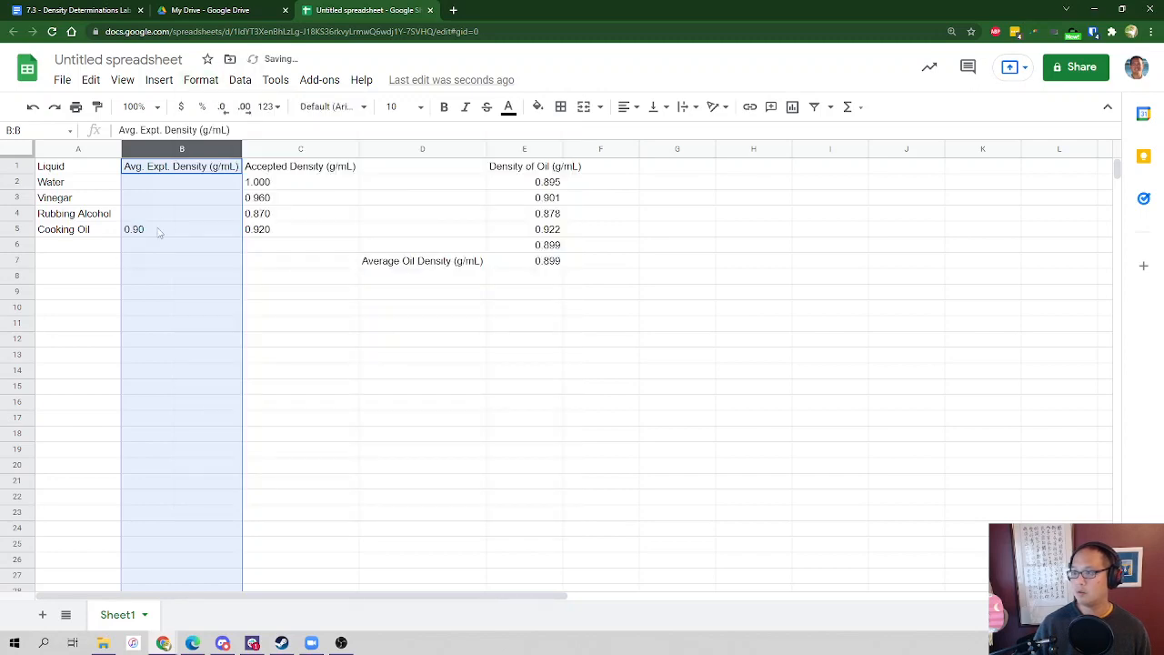
{"action": "left_click", "coordinate": [159, 230]}
{"action": "type", "text": "0.899"}
{"action": "key", "text": "Return"}
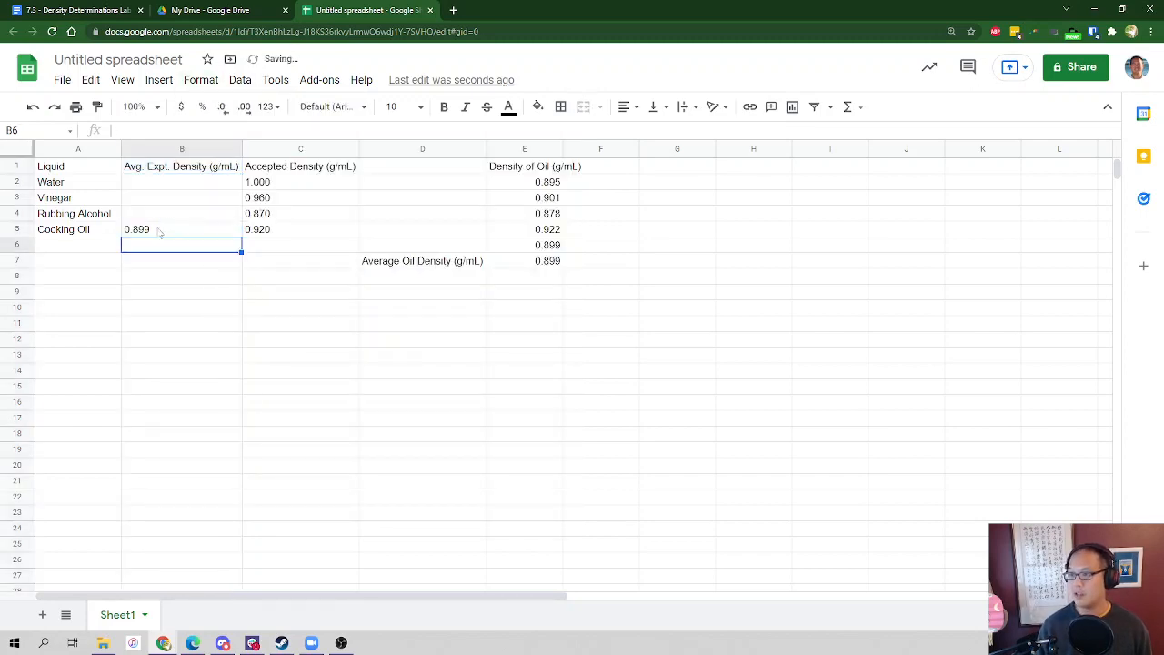
Switch to the lab report template and review the Graph 1 heading and its column graph instructions
{"action": "left_click", "coordinate": [91, 13]}
{"action": "scroll", "coordinate": [473, 380], "scroll_direction": "down", "scroll_amount": 4}
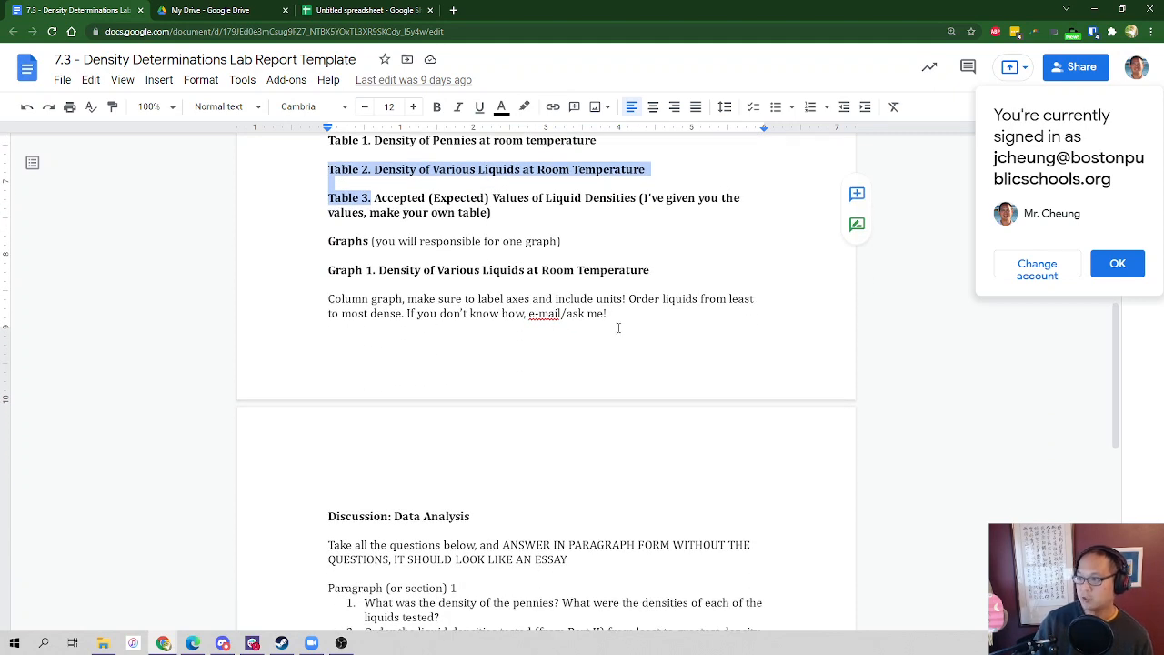
{"action": "left_click_drag", "start_coordinate": [625, 314], "coordinate": [314, 271]}
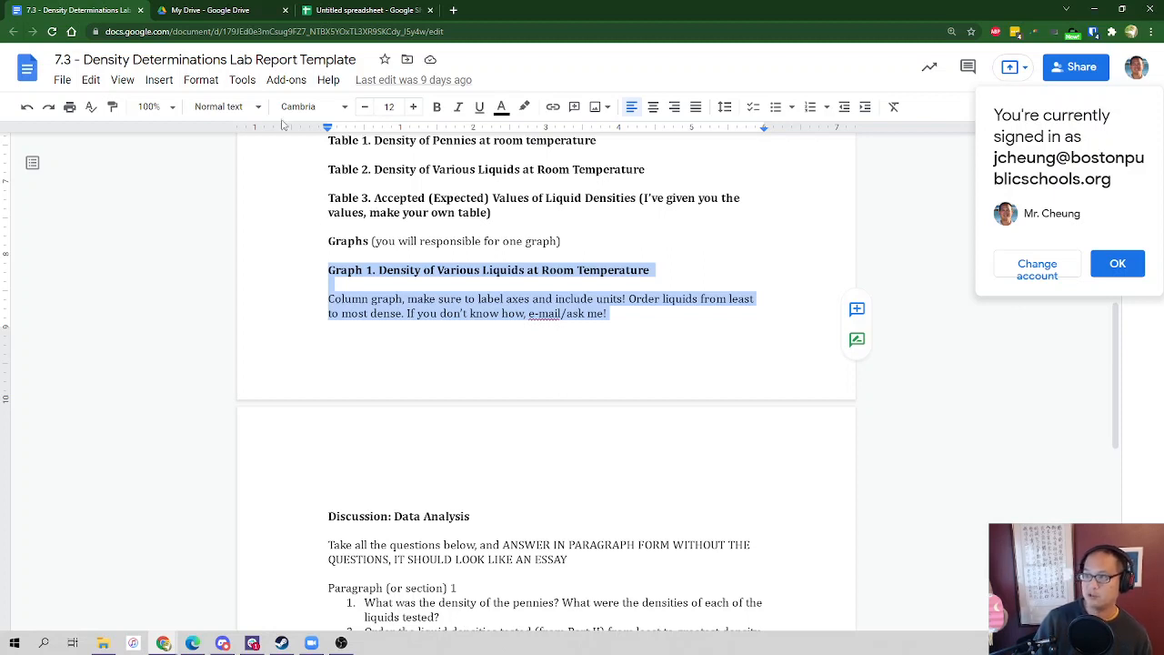
Return to the spreadsheet and review the four liquids listed in the Liquid column
{"action": "left_click", "coordinate": [310, 11]}
{"action": "left_click", "coordinate": [167, 231]}
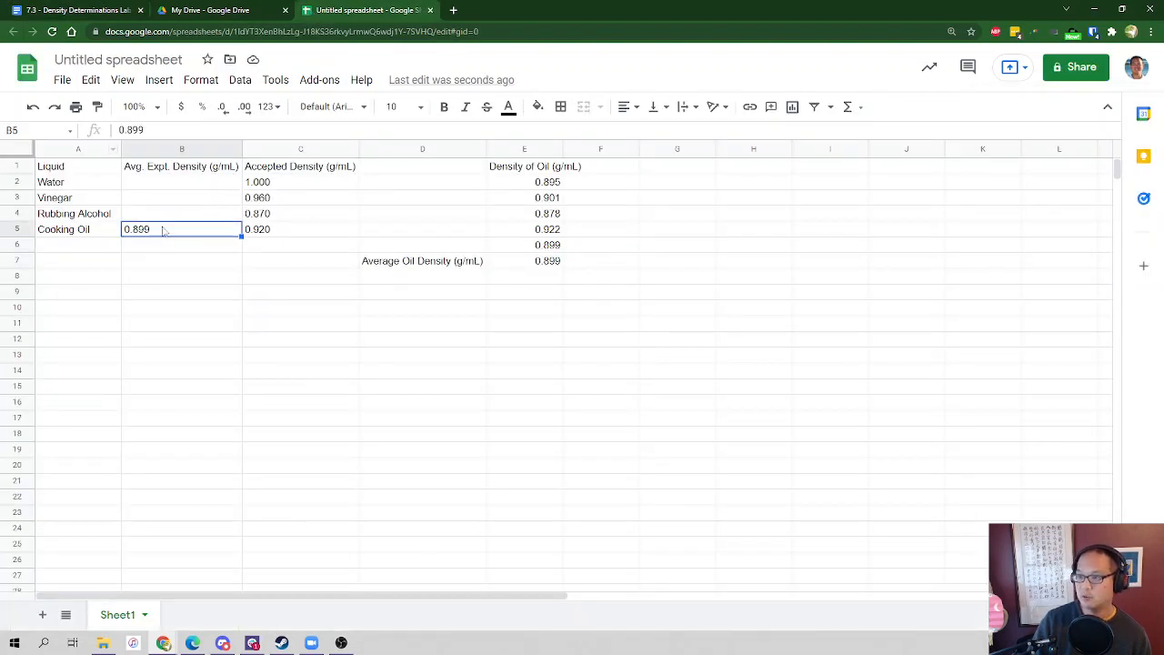
{"action": "left_click_drag", "start_coordinate": [54, 171], "coordinate": [50, 230]}
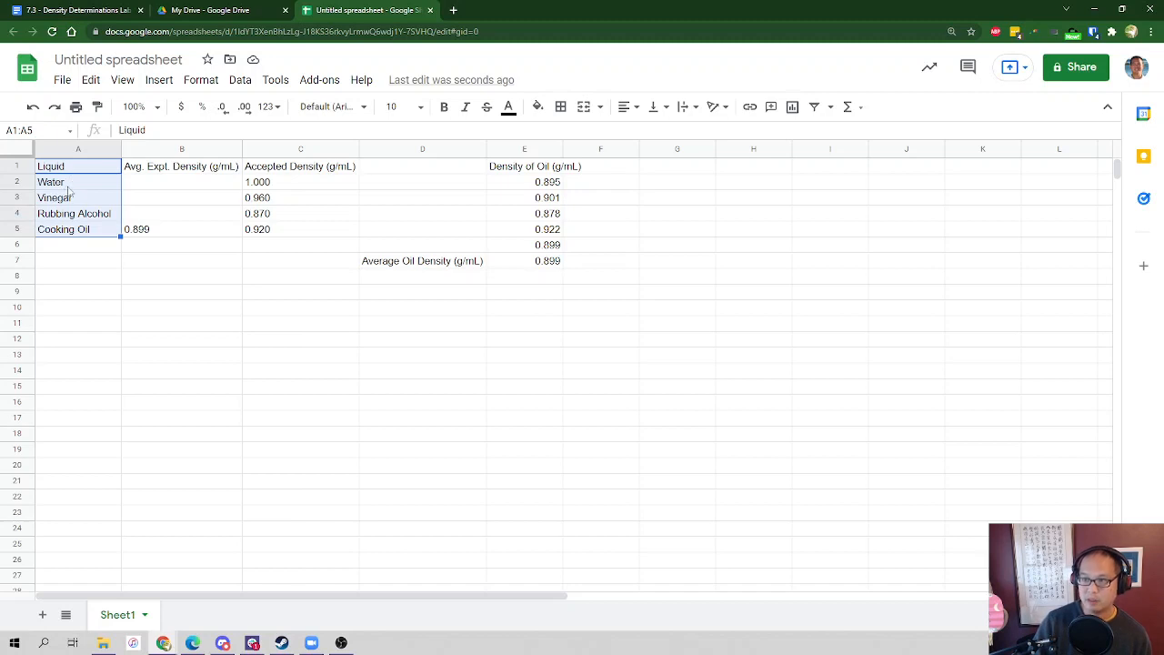
{"action": "left_click", "coordinate": [69, 186]}
{"action": "left_click", "coordinate": [69, 200]}
{"action": "left_click", "coordinate": [66, 216]}
{"action": "left_click", "coordinate": [61, 231]}
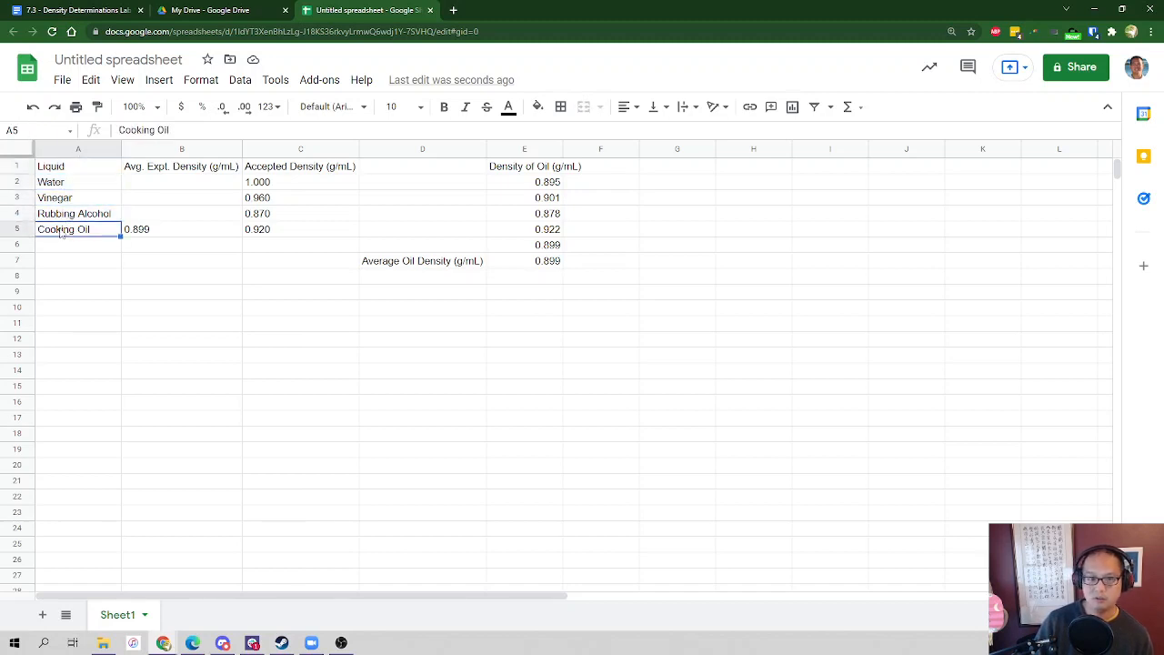
Examine the average experimental density column and the accepted density values for each liquid
{"action": "left_click", "coordinate": [170, 173]}
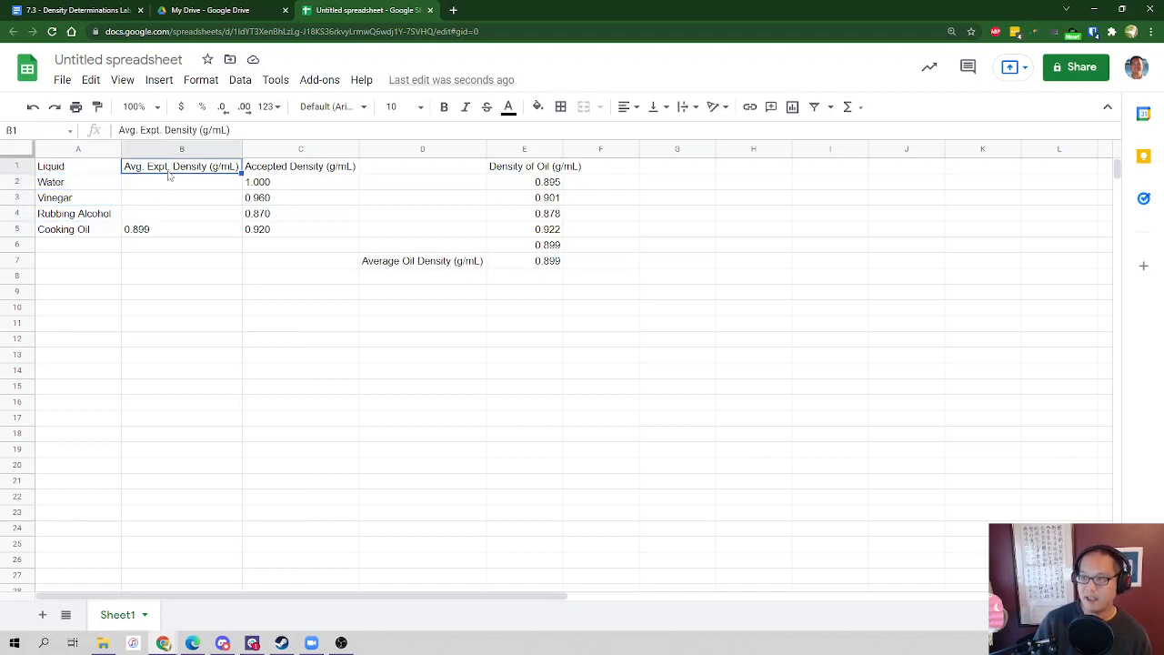
{"action": "left_click", "coordinate": [216, 186]}
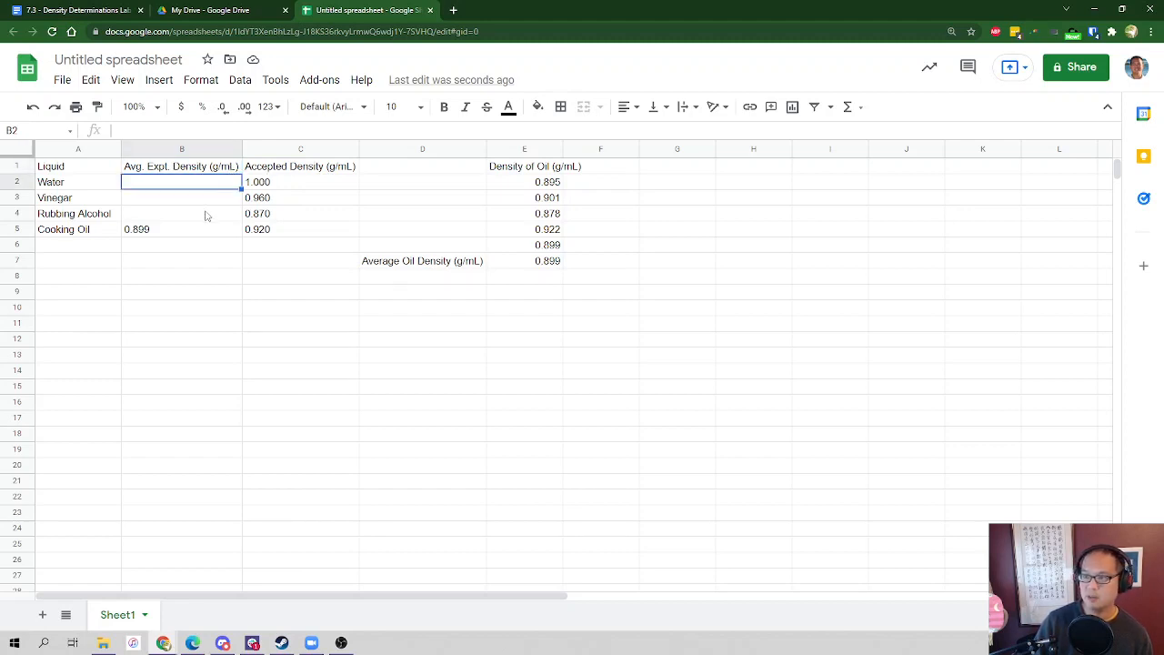
{"action": "left_click", "coordinate": [294, 171]}
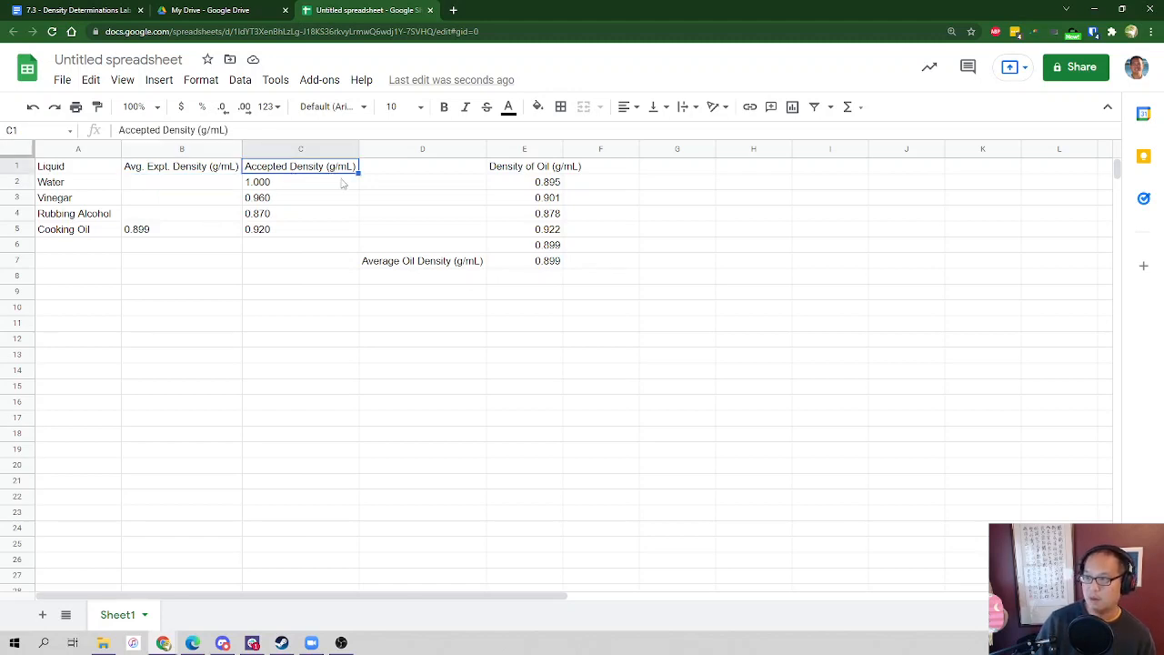
{"action": "left_click", "coordinate": [315, 185]}
{"action": "left_click", "coordinate": [303, 201]}
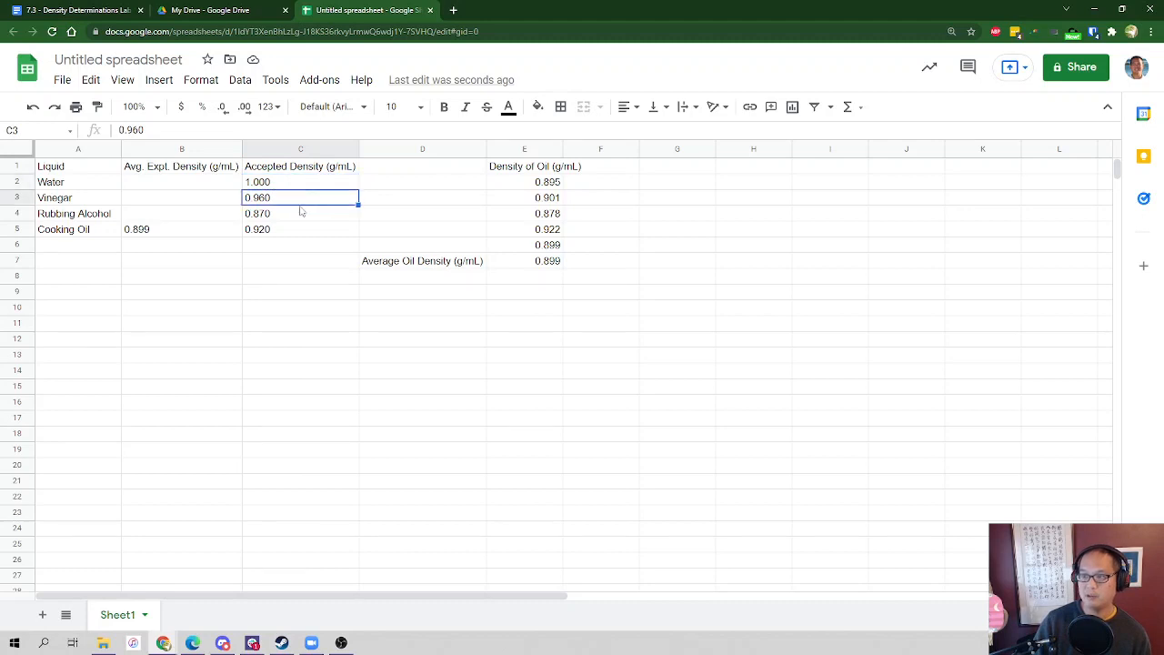
{"action": "left_click", "coordinate": [297, 216]}
{"action": "left_click", "coordinate": [289, 233]}
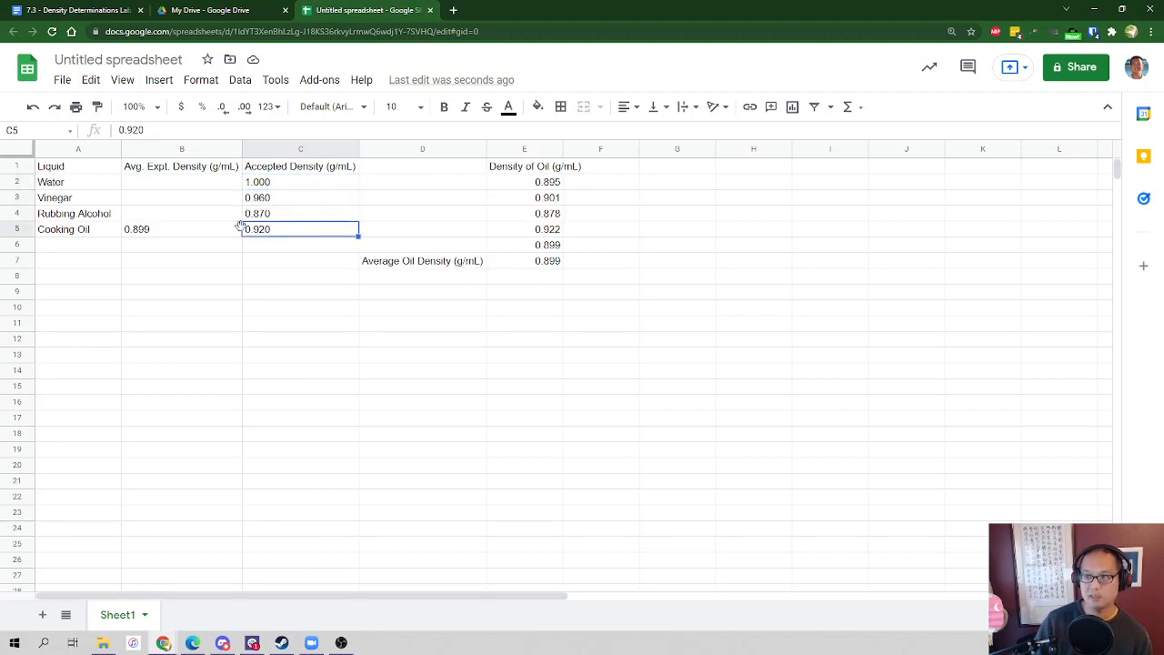
Enter the average experimental densities 0.987 for Water, 0.955 for Vinegar and 0.864 for Rubbing Alcohol in B2:B4
{"action": "left_click", "coordinate": [191, 186]}
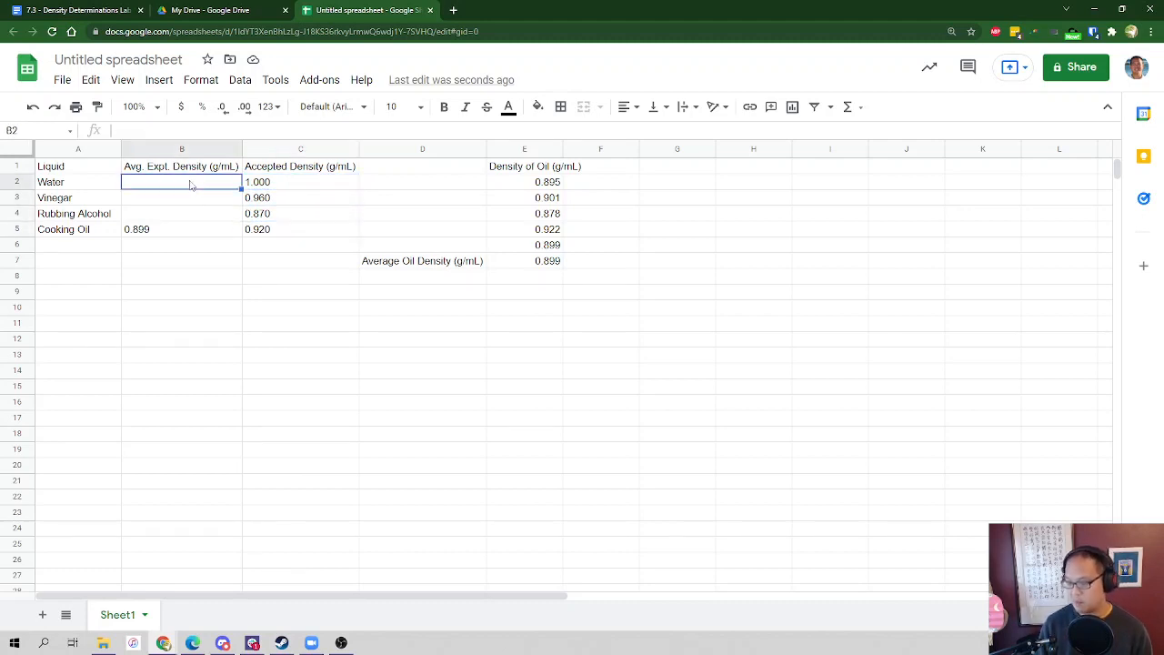
{"action": "type", "text": "0.987"}
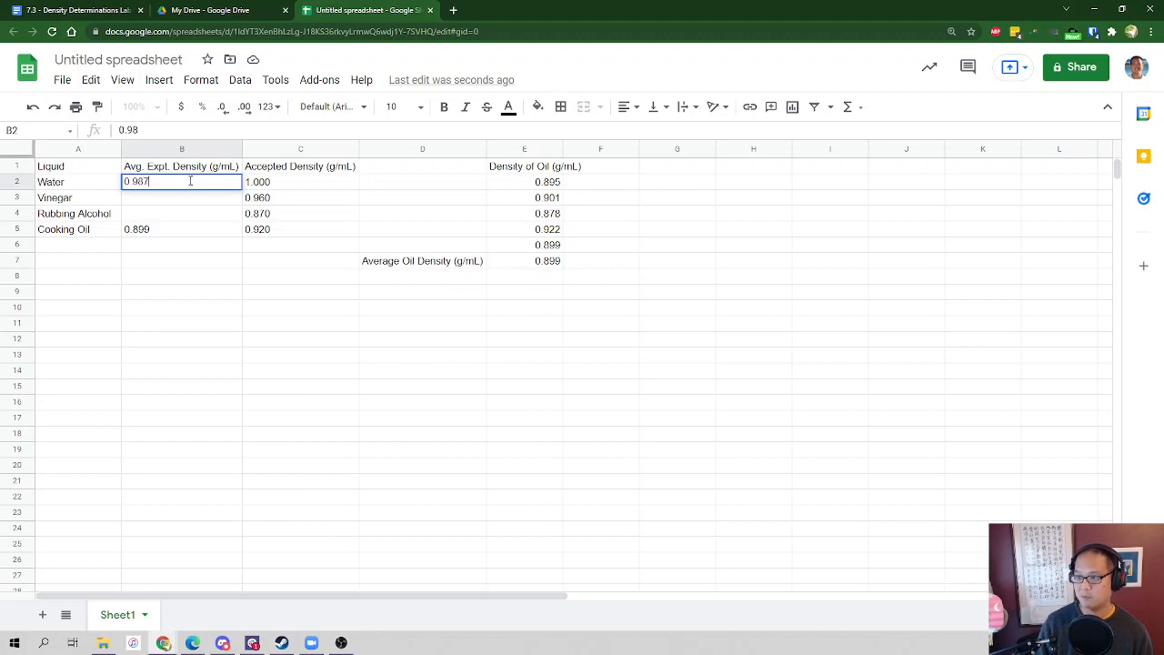
{"action": "key", "text": "Return"}
{"action": "type", "text": ".0"}
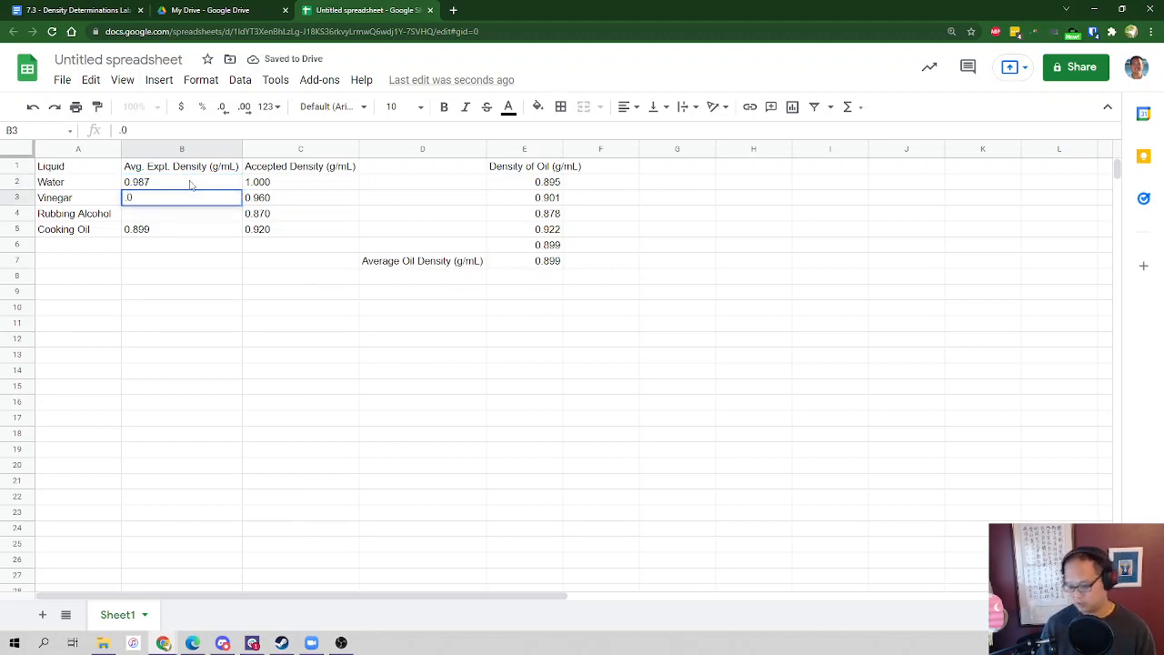
{"action": "key", "text": "BackSpace"}
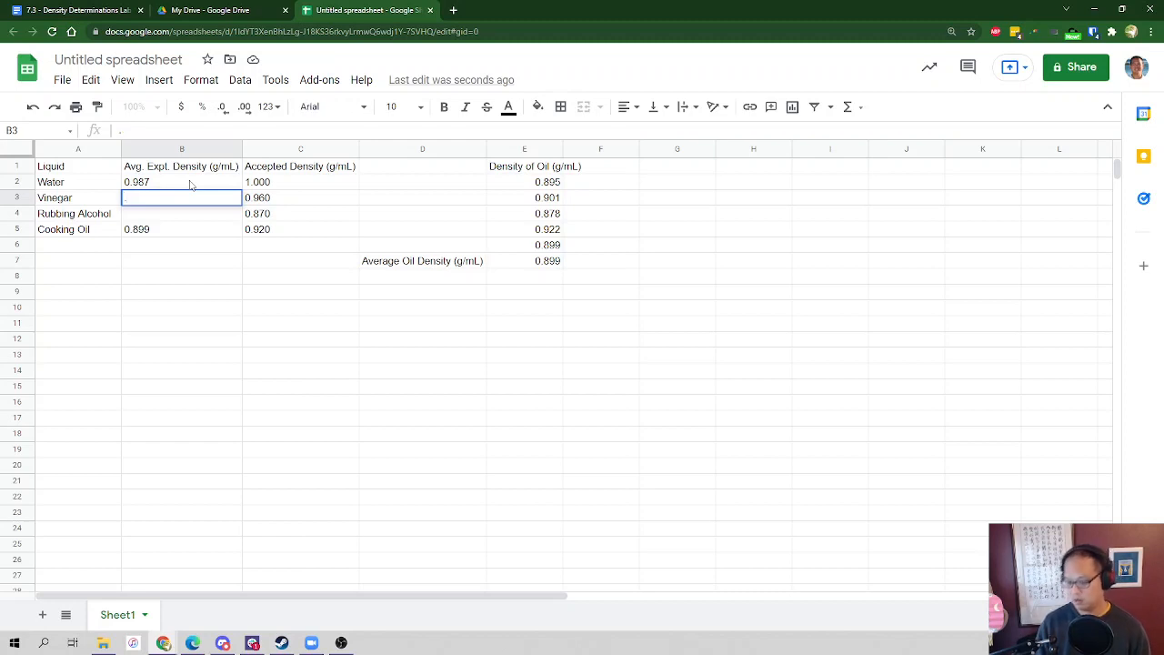
{"action": "type", "text": "955"}
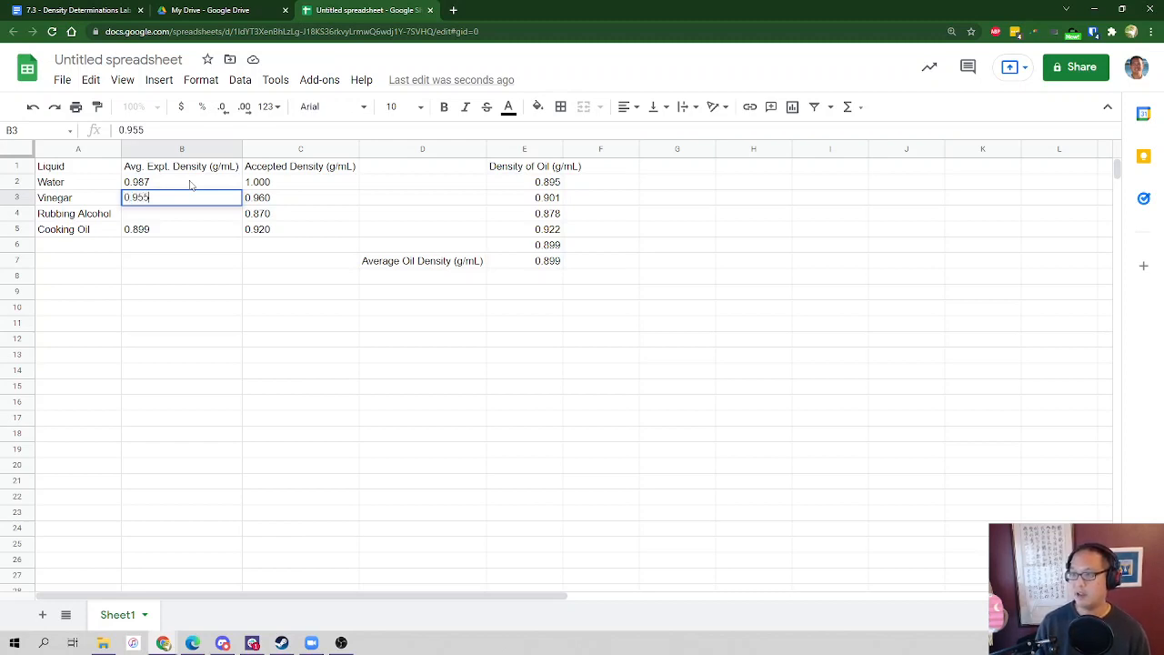
{"action": "key", "text": "Return"}
{"action": "type", "text": "0.864"}
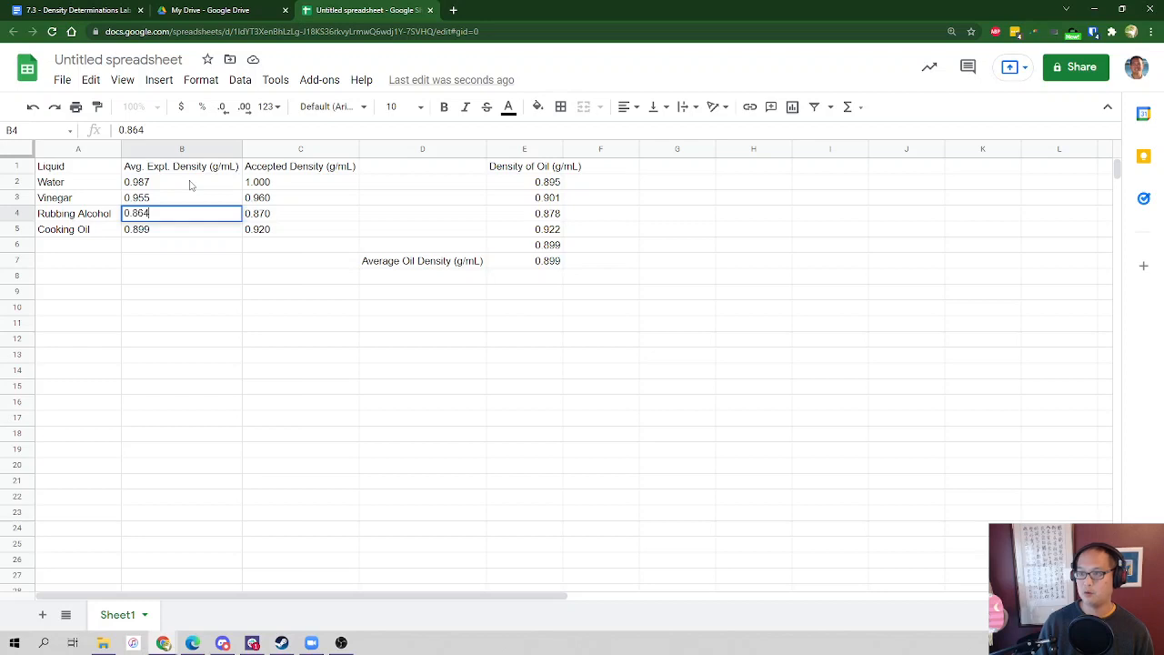
{"action": "key", "text": "Return"}
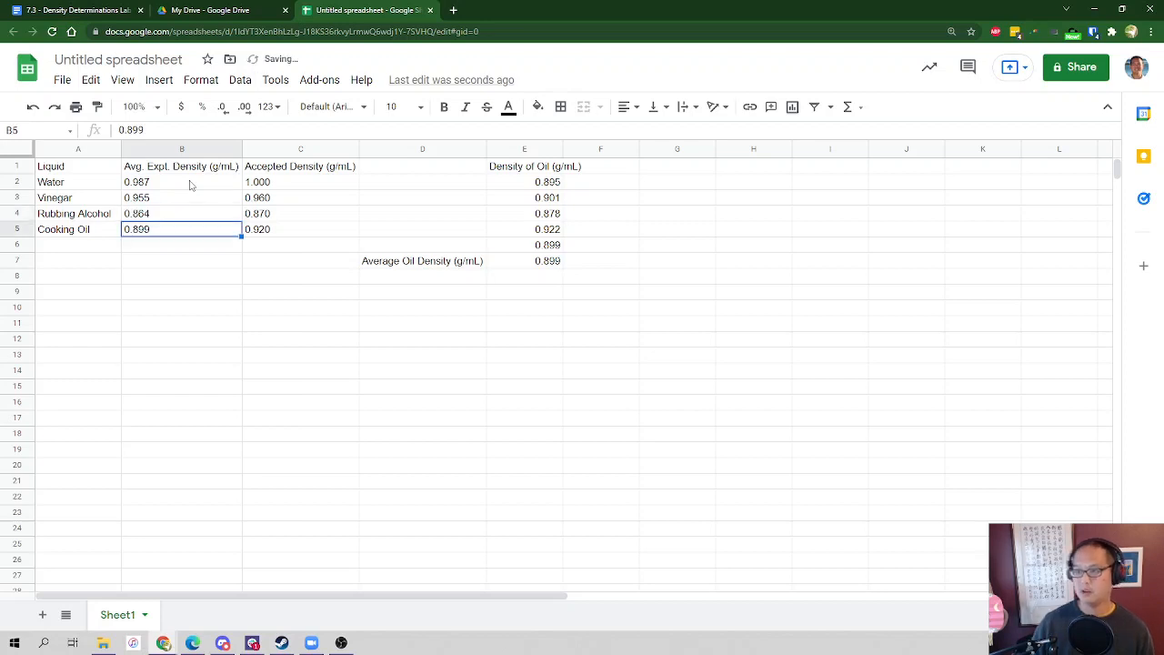
{"action": "left_click", "coordinate": [254, 275]}
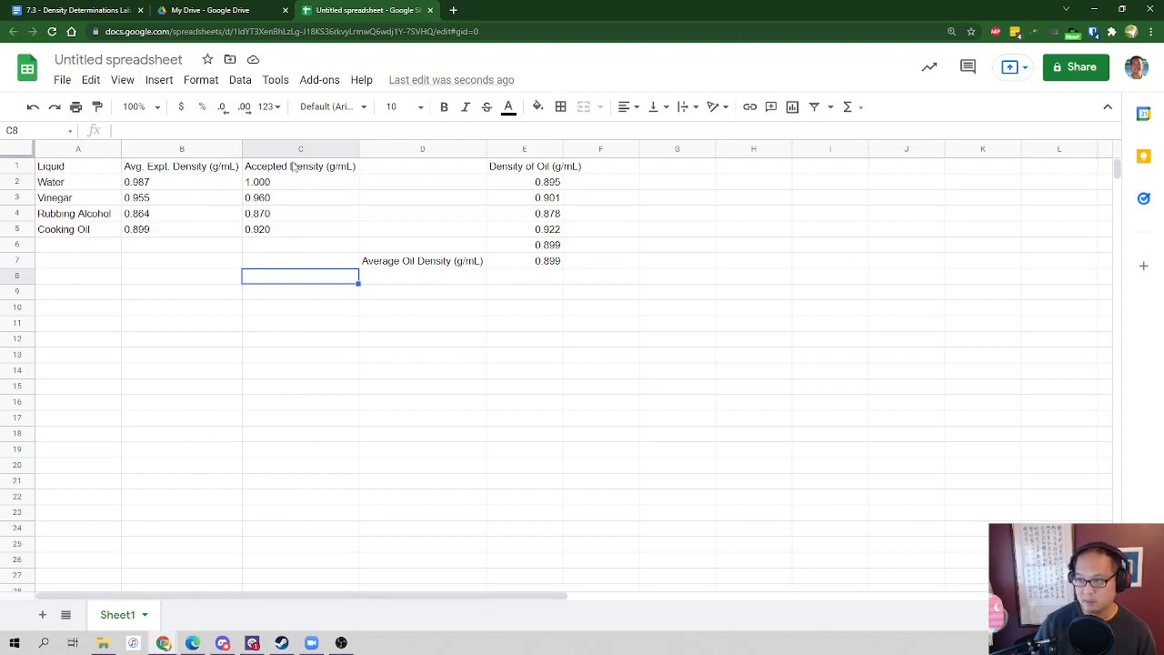
{"action": "left_click", "coordinate": [279, 243]}
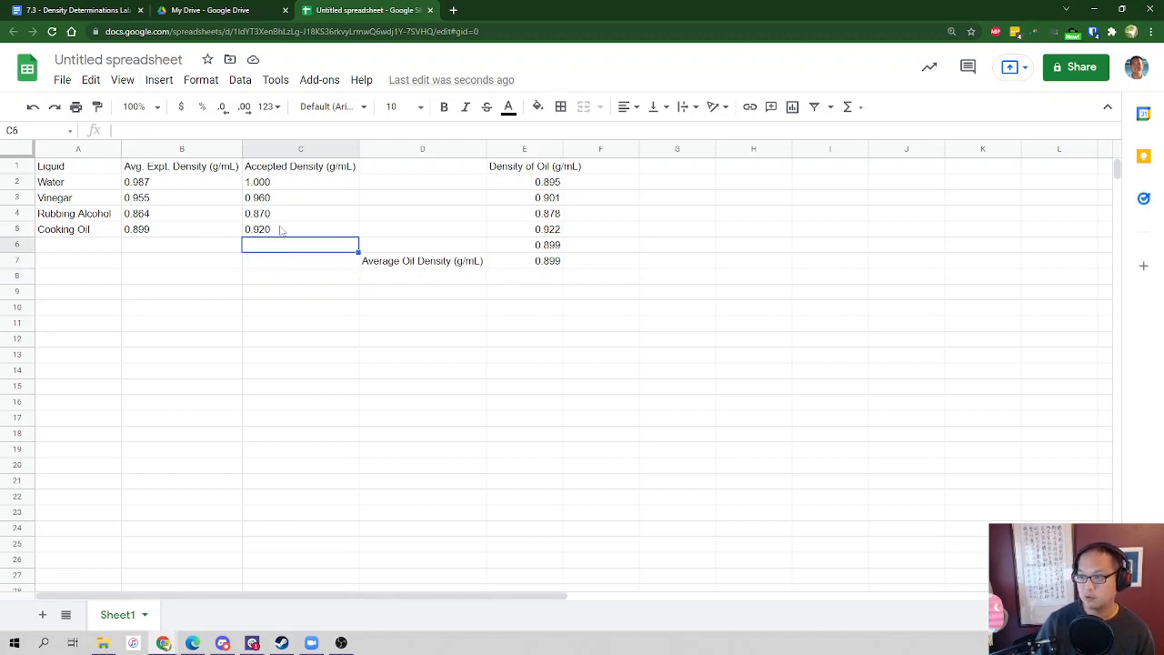
{"action": "left_click", "coordinate": [281, 230]}
{"action": "left_click_drag", "start_coordinate": [268, 225], "coordinate": [88, 175]}
{"action": "left_click", "coordinate": [228, 294]}
{"action": "left_click", "coordinate": [297, 232]}
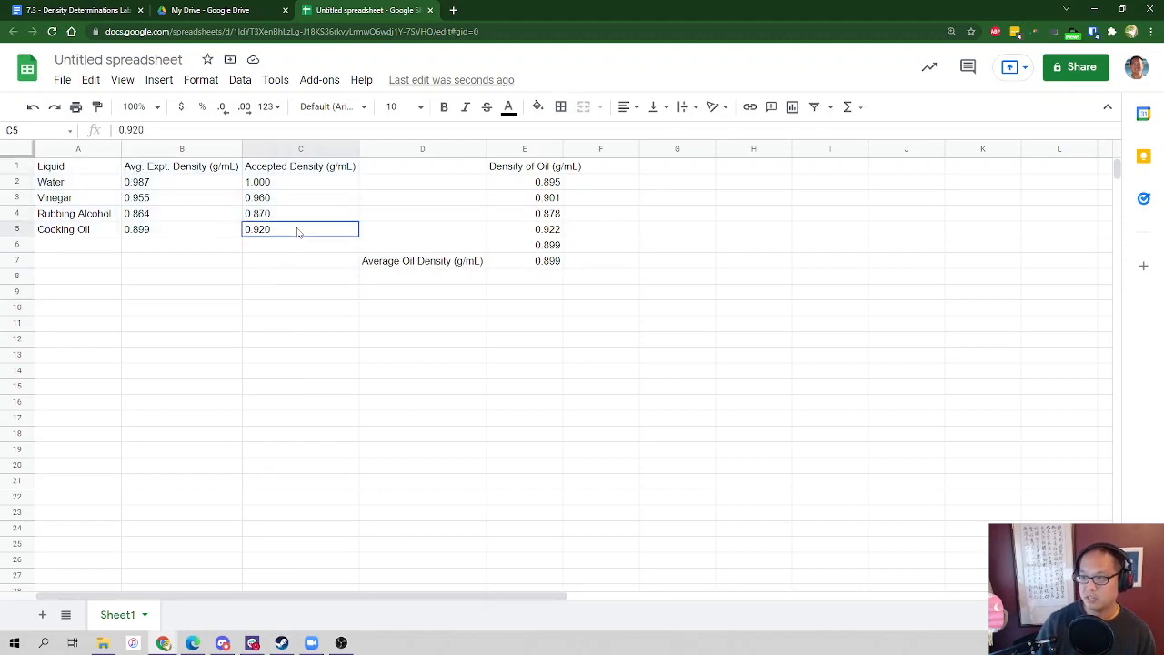
{"action": "left_click_drag", "start_coordinate": [297, 232], "coordinate": [65, 173]}
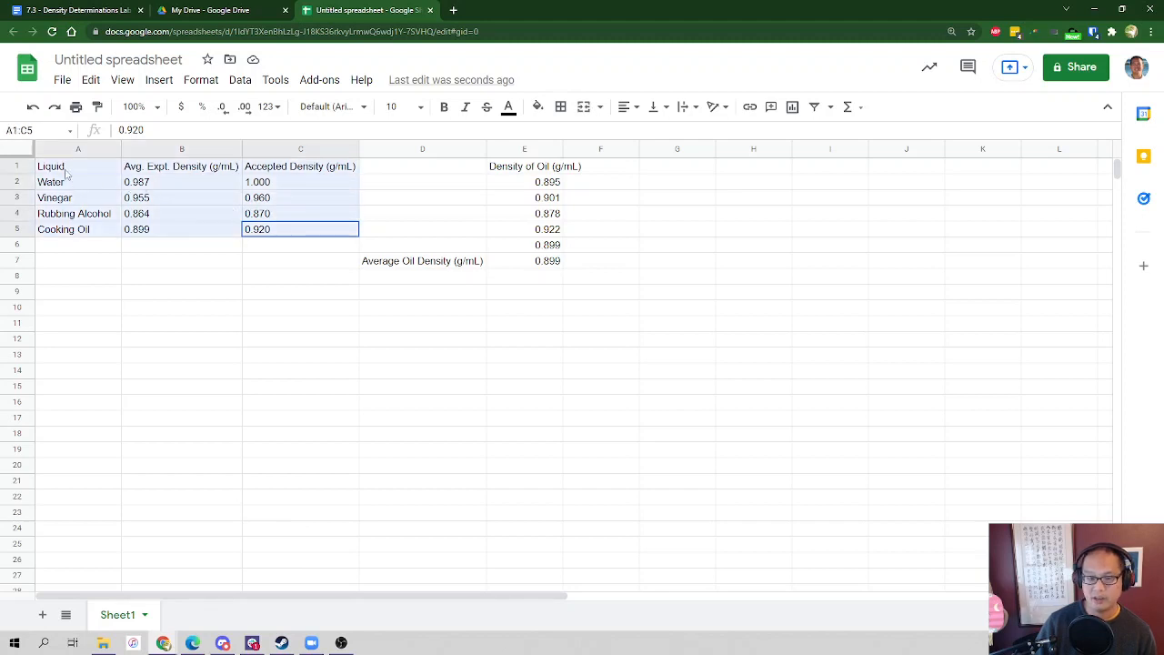
{"action": "left_click", "coordinate": [150, 267]}
{"action": "left_click", "coordinate": [273, 235]}
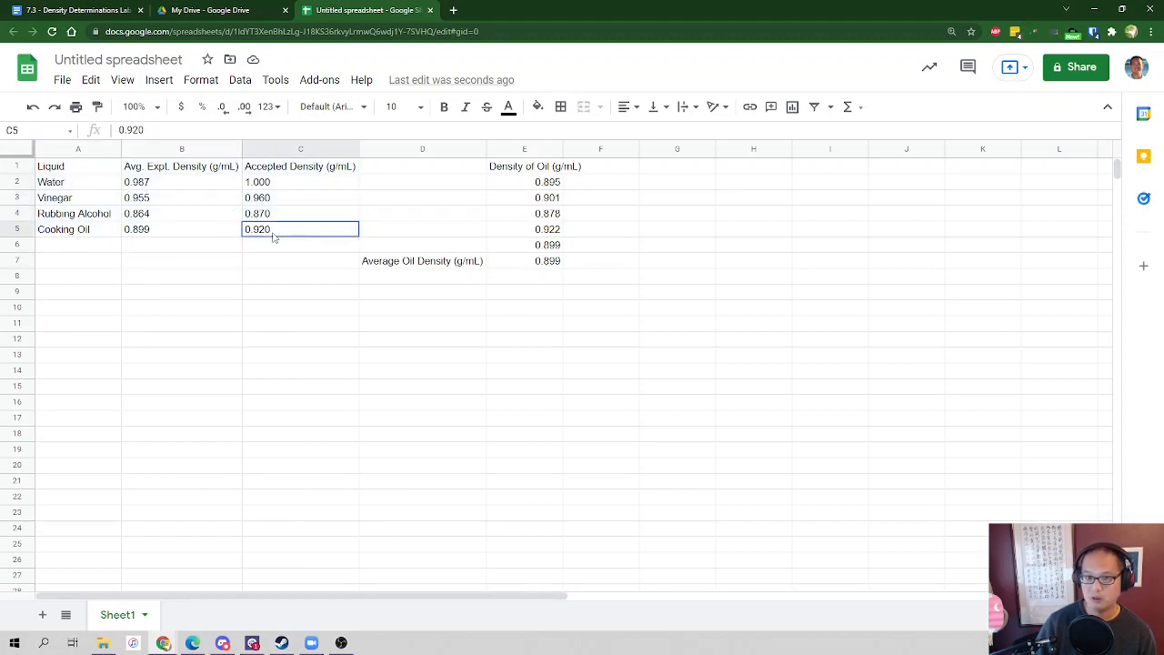
{"action": "left_click_drag", "start_coordinate": [273, 236], "coordinate": [59, 169]}
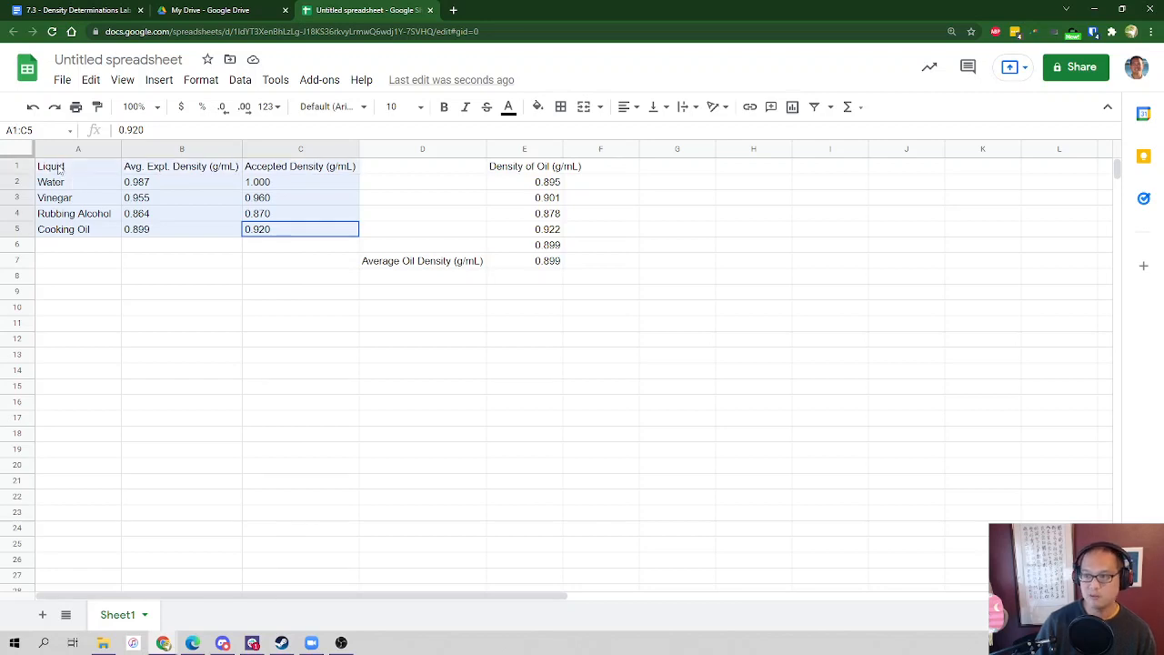
{"action": "left_click", "coordinate": [250, 297]}
Insert a chart from the data in A1:C5 and move it below the liquid density table
{"action": "left_click_drag", "start_coordinate": [286, 236], "coordinate": [77, 170]}
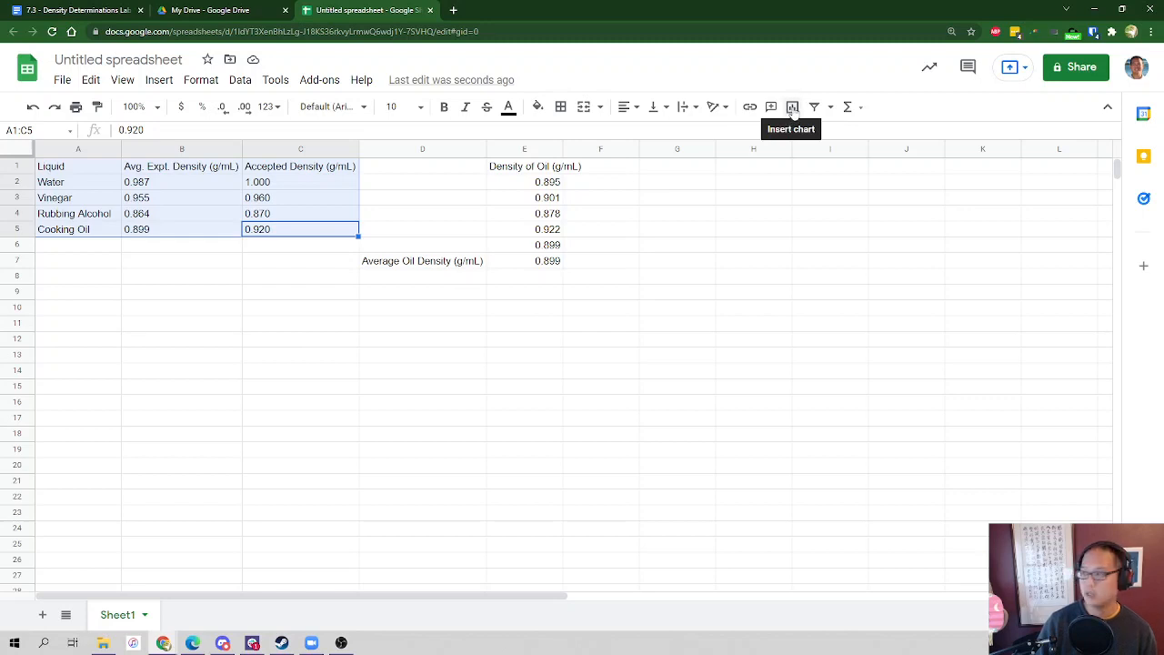
{"action": "left_click", "coordinate": [159, 80]}
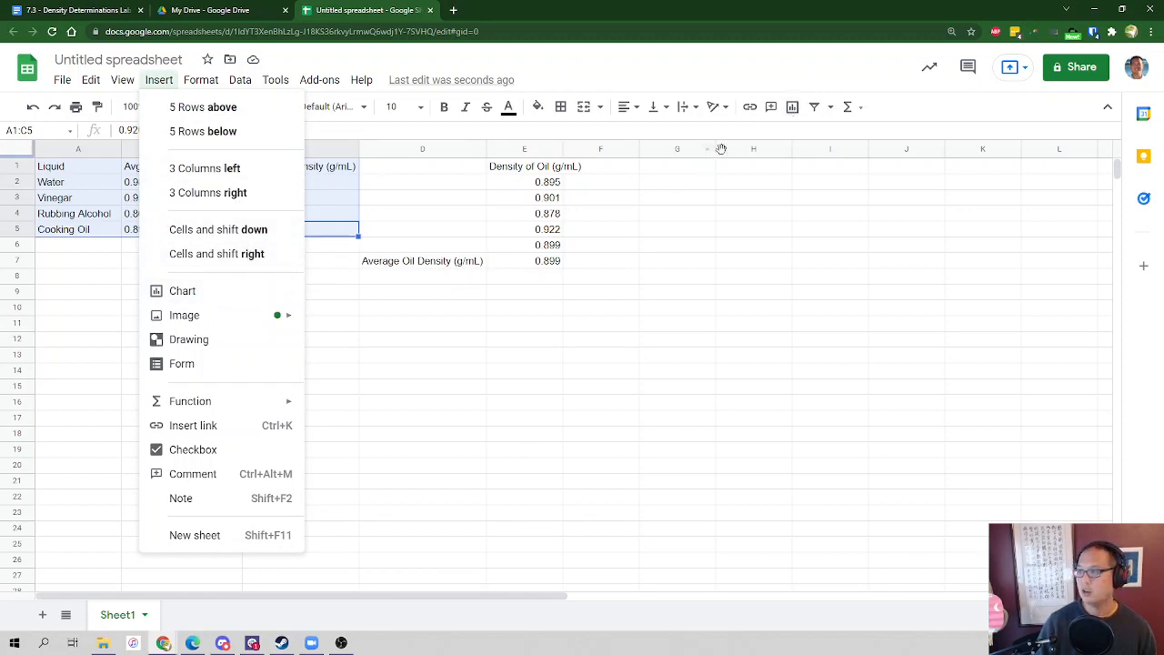
{"action": "left_click", "coordinate": [792, 107]}
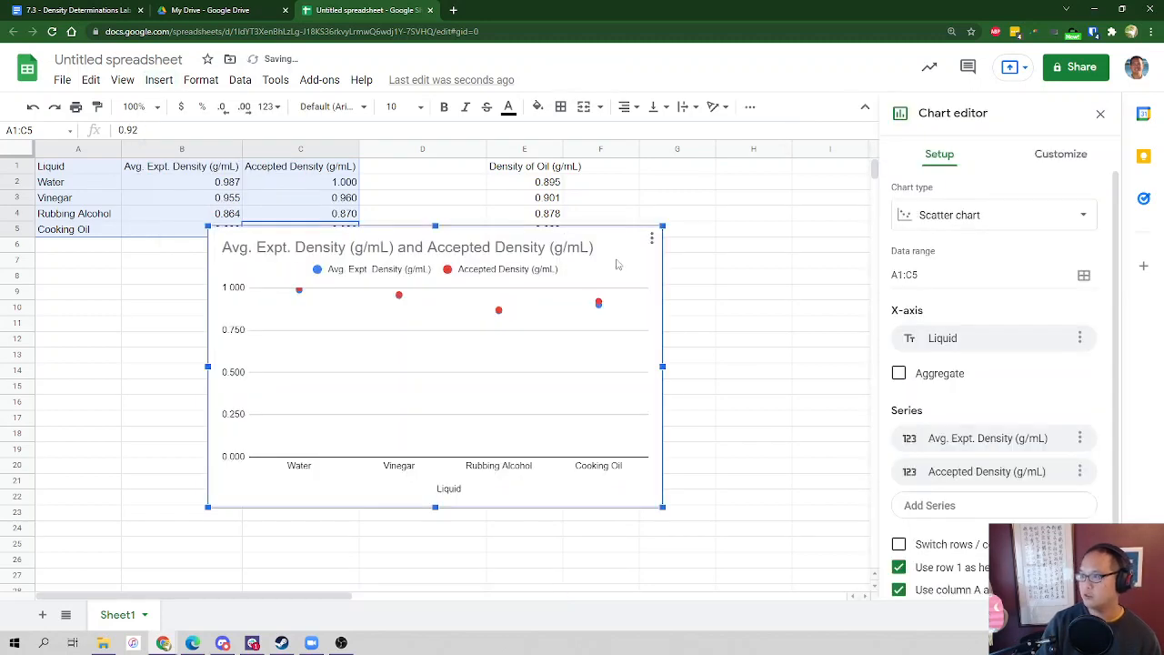
{"action": "left_click_drag", "start_coordinate": [618, 262], "coordinate": [597, 290]}
Change the chart type to Column chart
{"action": "left_click", "coordinate": [1000, 222]}
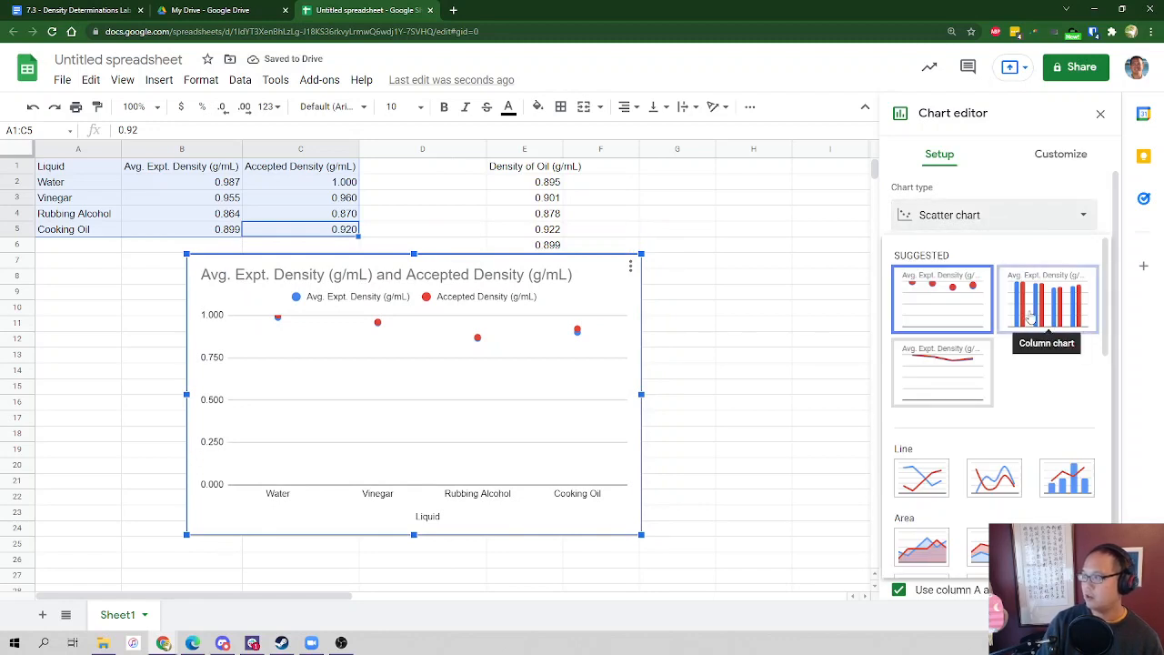
{"action": "scroll", "coordinate": [1021, 322], "scroll_direction": "down", "scroll_amount": 5}
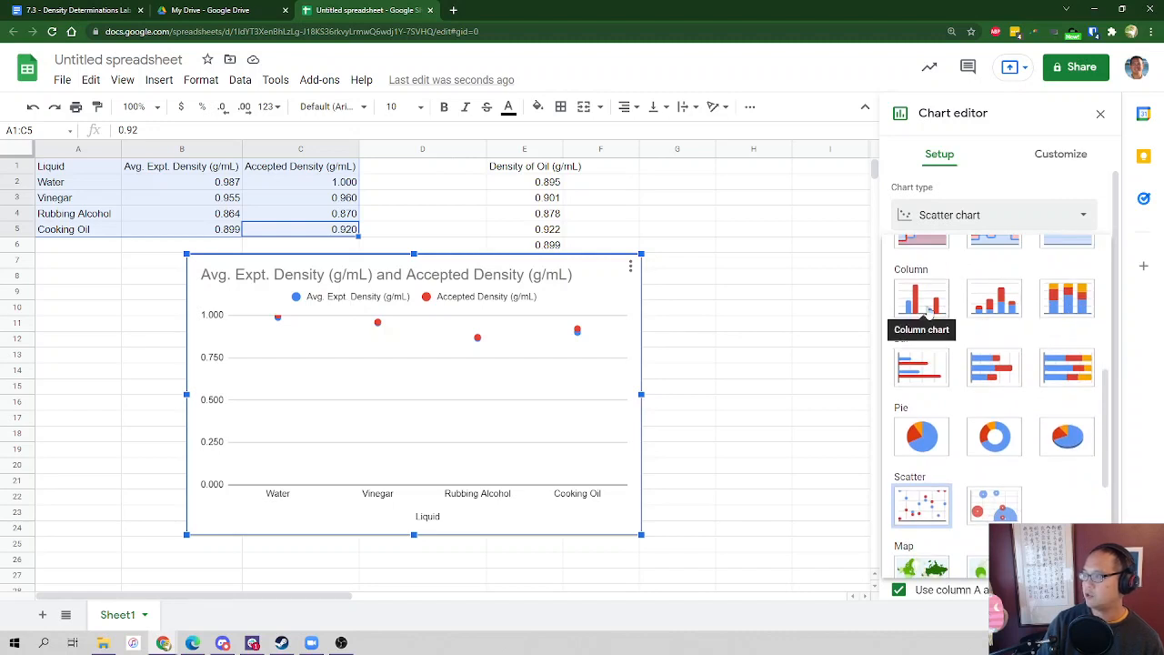
{"action": "left_click", "coordinate": [925, 307]}
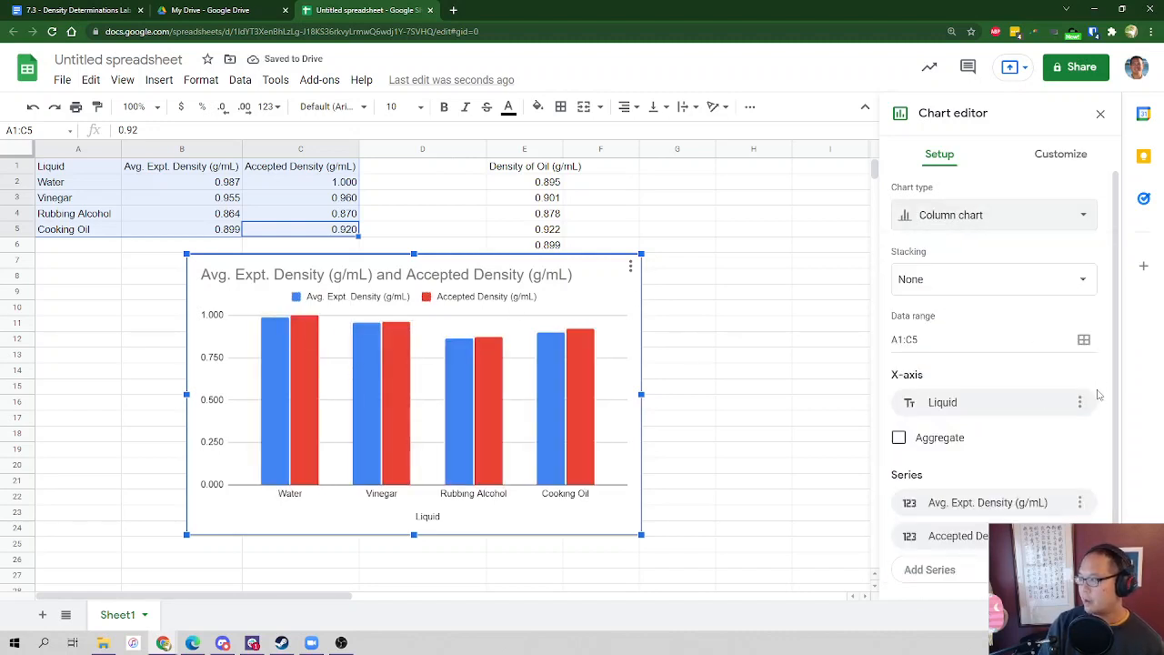
{"action": "scroll", "coordinate": [952, 397], "scroll_direction": "down", "scroll_amount": 1}
{"action": "scroll", "coordinate": [952, 397], "scroll_direction": "up", "scroll_amount": 1}
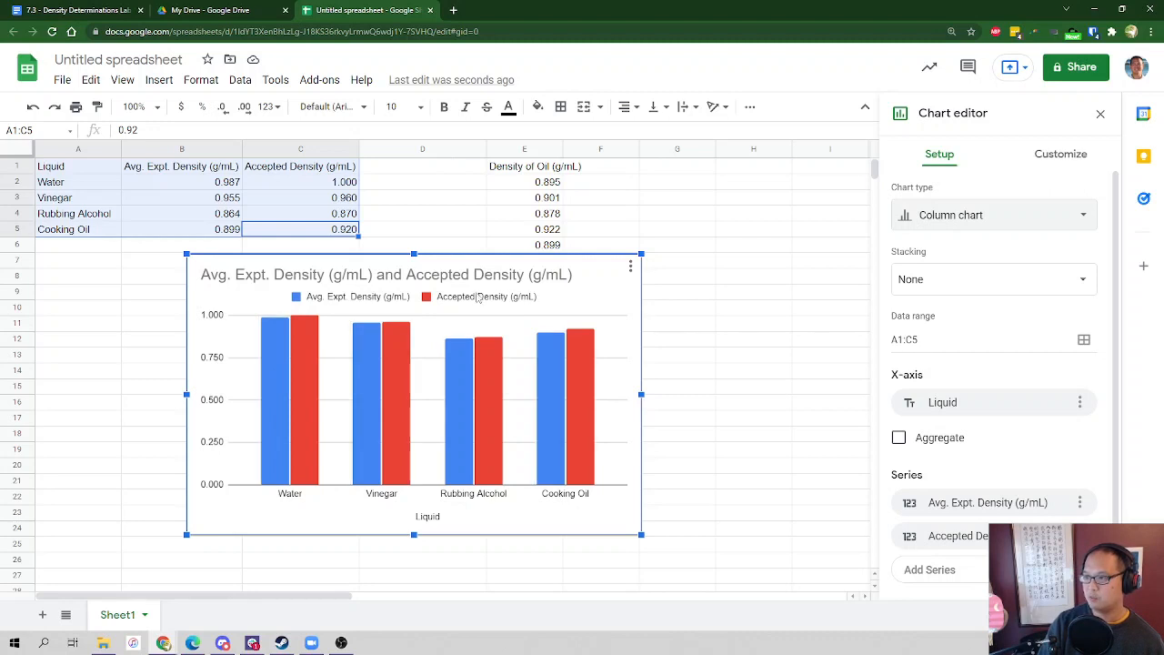
{"action": "scroll", "coordinate": [439, 398], "scroll_direction": "down", "scroll_amount": 3}
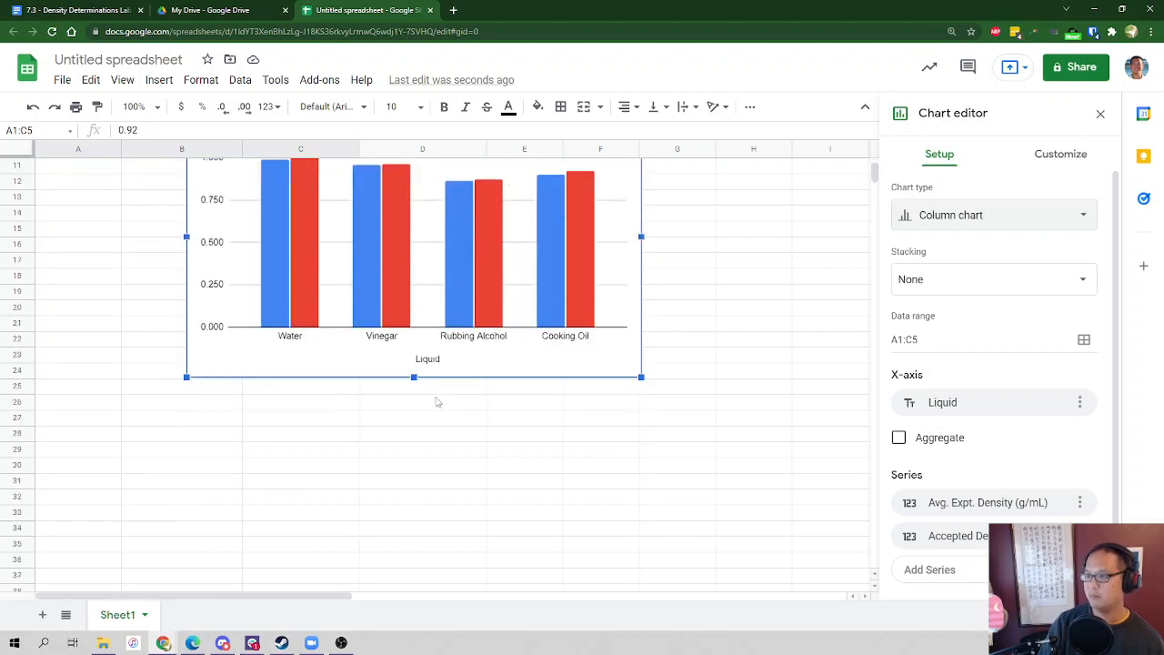
{"action": "scroll", "coordinate": [437, 400], "scroll_direction": "up", "scroll_amount": 3}
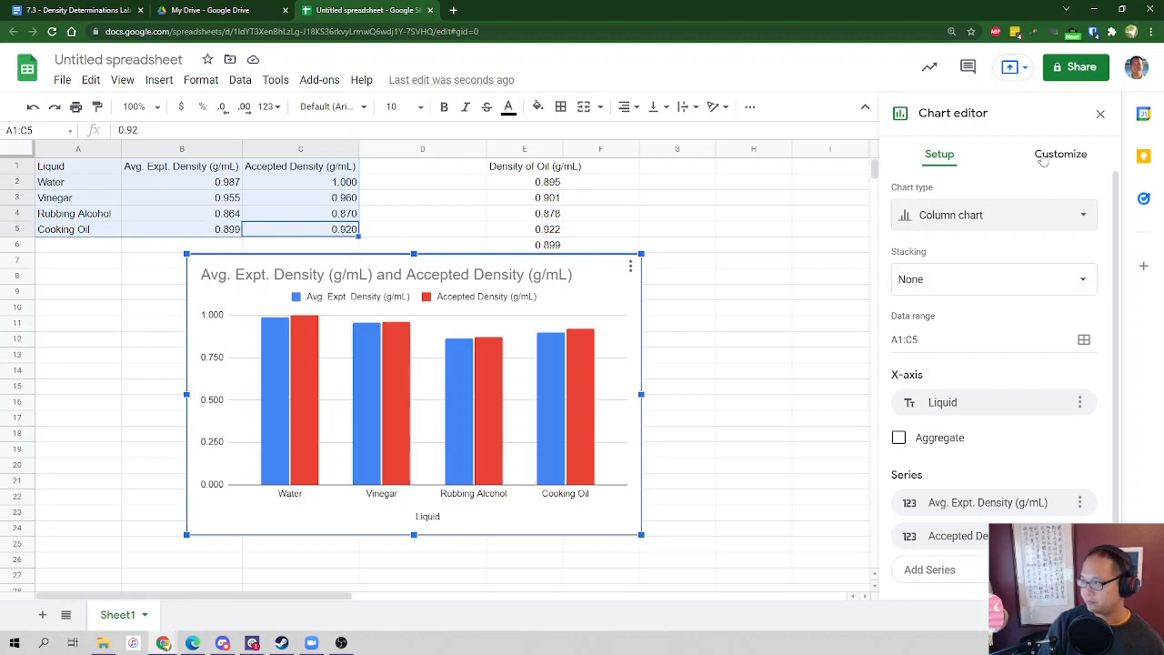
Add the vertical axis title "Density (g/mL)" to the liquid density chart
{"action": "left_click", "coordinate": [1043, 157]}
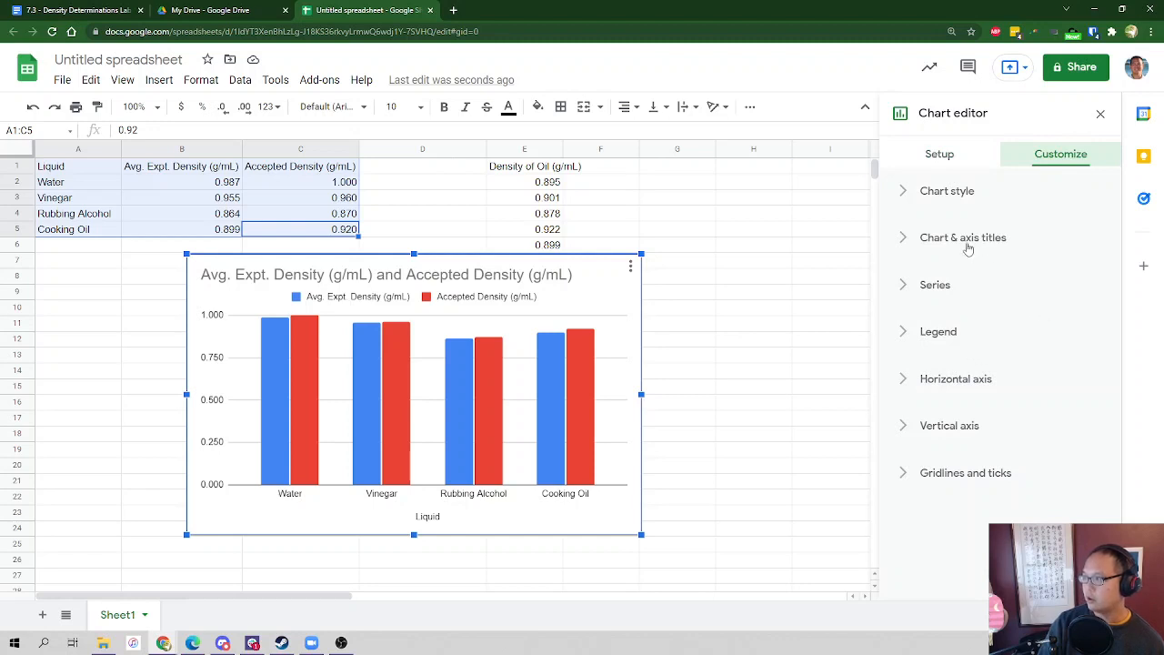
{"action": "left_click", "coordinate": [957, 240]}
{"action": "scroll", "coordinate": [989, 324], "scroll_direction": "down", "scroll_amount": 3}
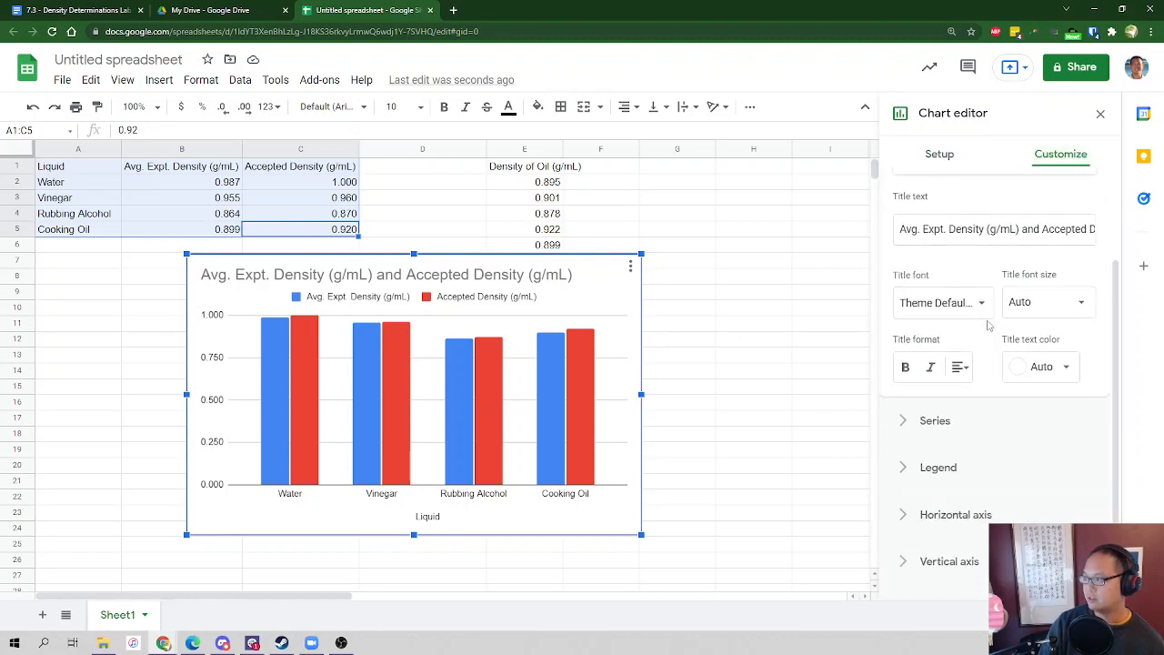
{"action": "scroll", "coordinate": [989, 327], "scroll_direction": "up", "scroll_amount": 3}
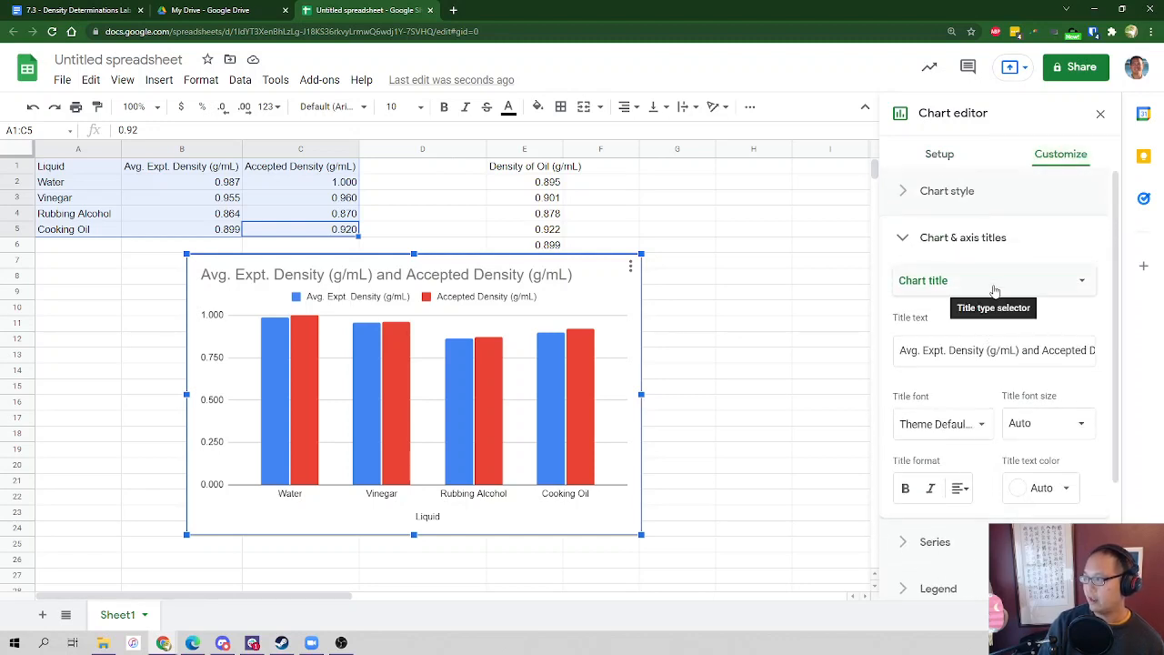
{"action": "left_click", "coordinate": [995, 290]}
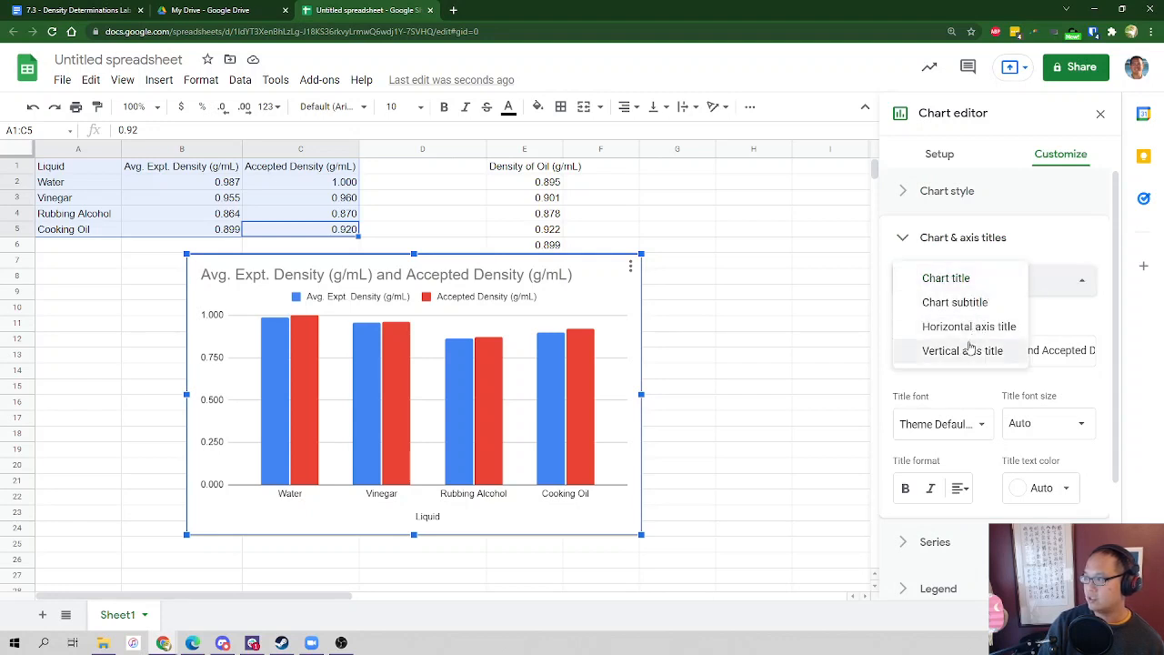
{"action": "left_click", "coordinate": [970, 346]}
{"action": "left_click", "coordinate": [965, 346]}
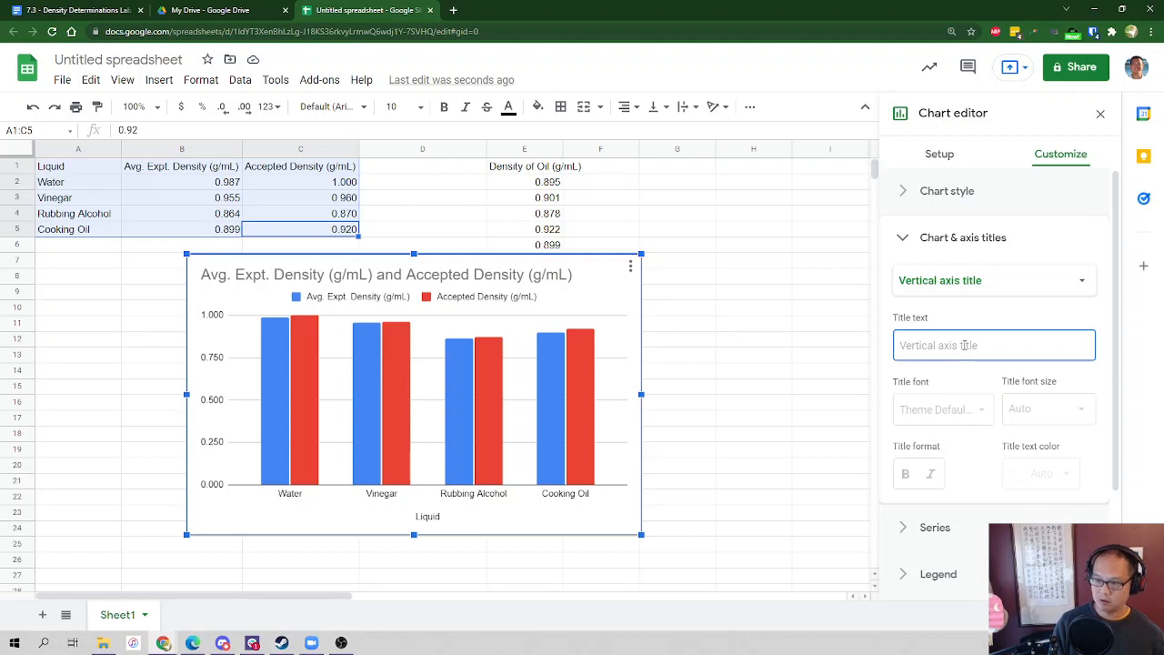
{"action": "type", "text": "Densit"}
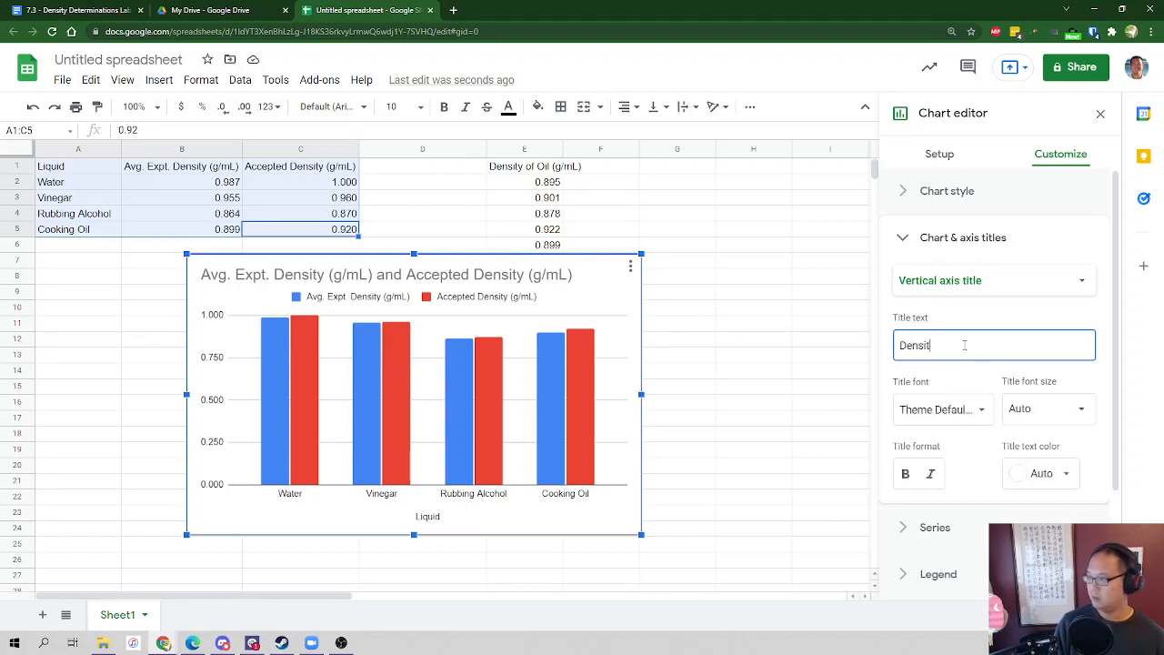
{"action": "type", "text": "y (g/mL"}
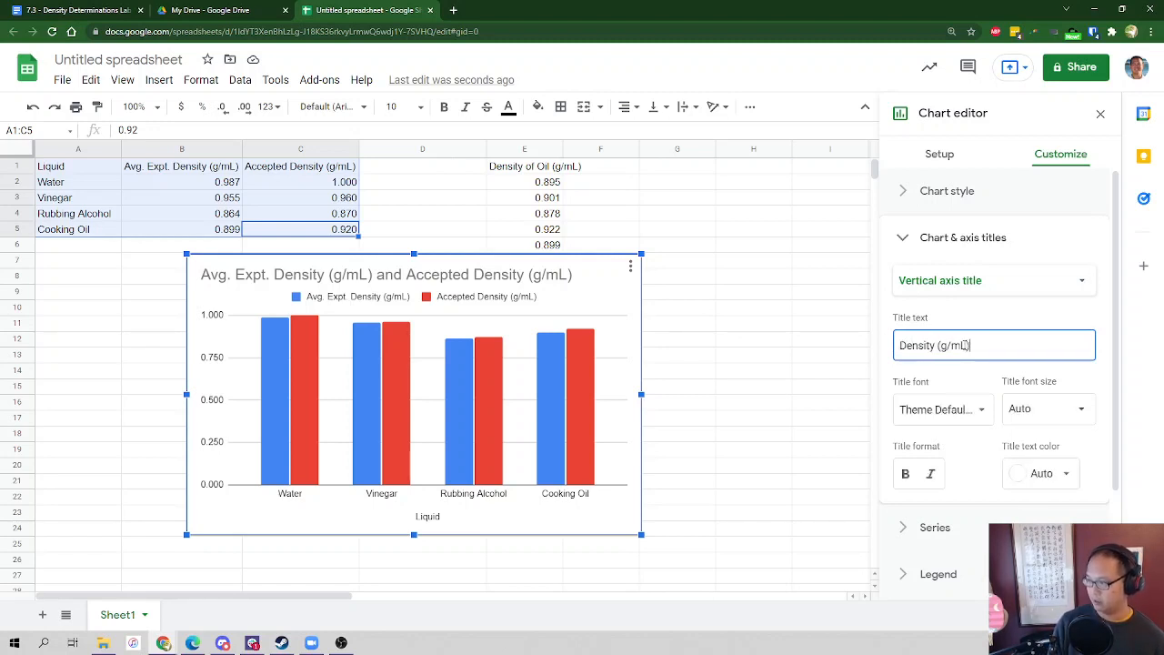
{"action": "type", "text": ")"}
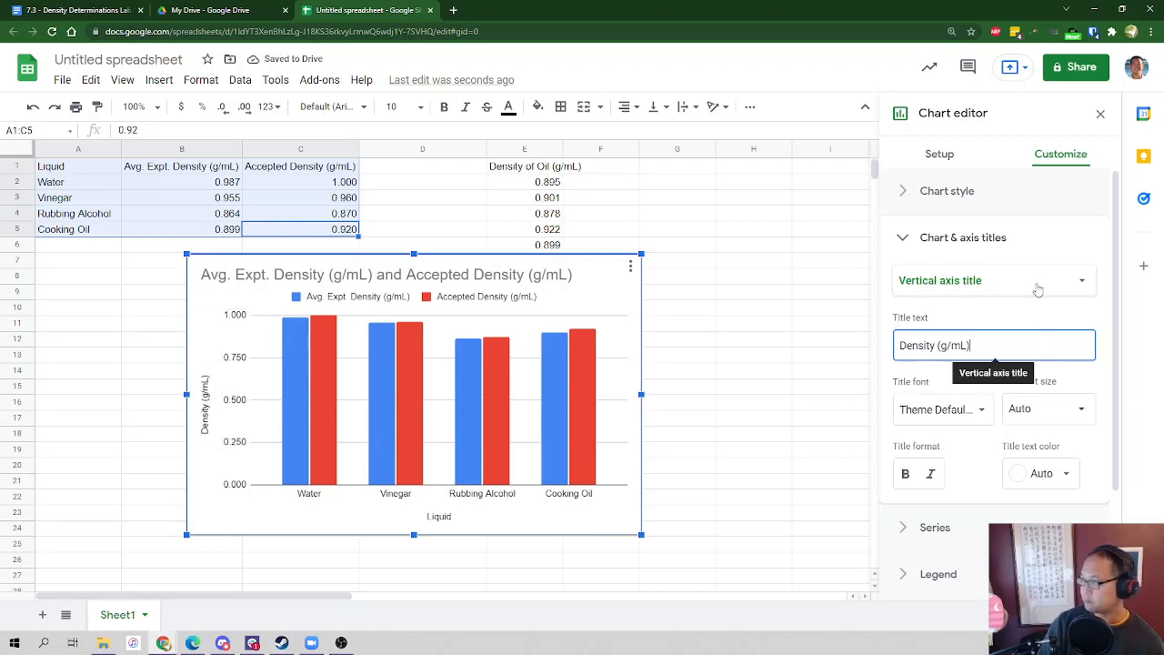
Replace the chart title with "Density of Liquids vs. Accepted Densities"
{"action": "left_click", "coordinate": [984, 289]}
{"action": "left_click", "coordinate": [943, 207]}
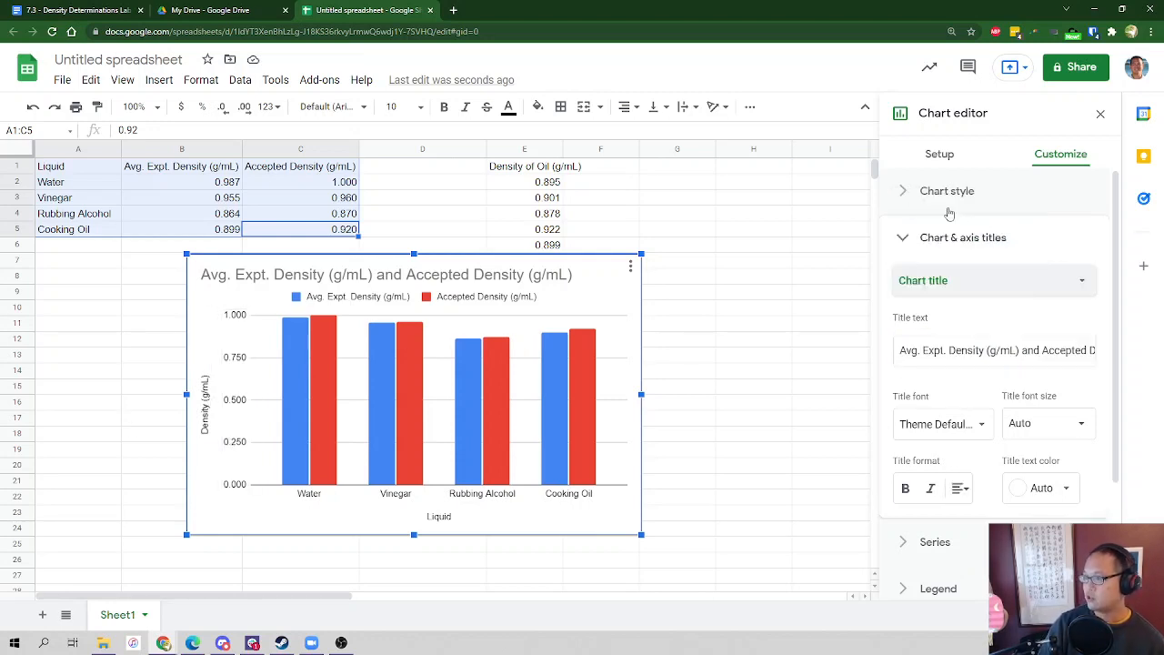
{"action": "triple_click", "coordinate": [973, 351]}
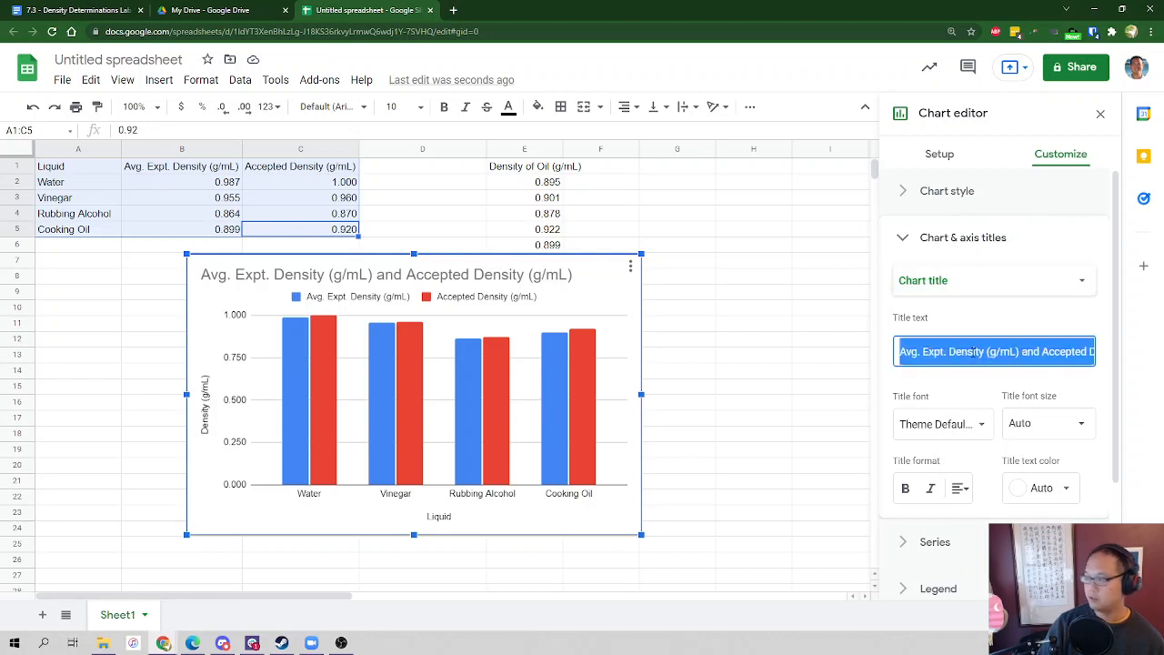
{"action": "type", "text": "Density of Liquids vs."}
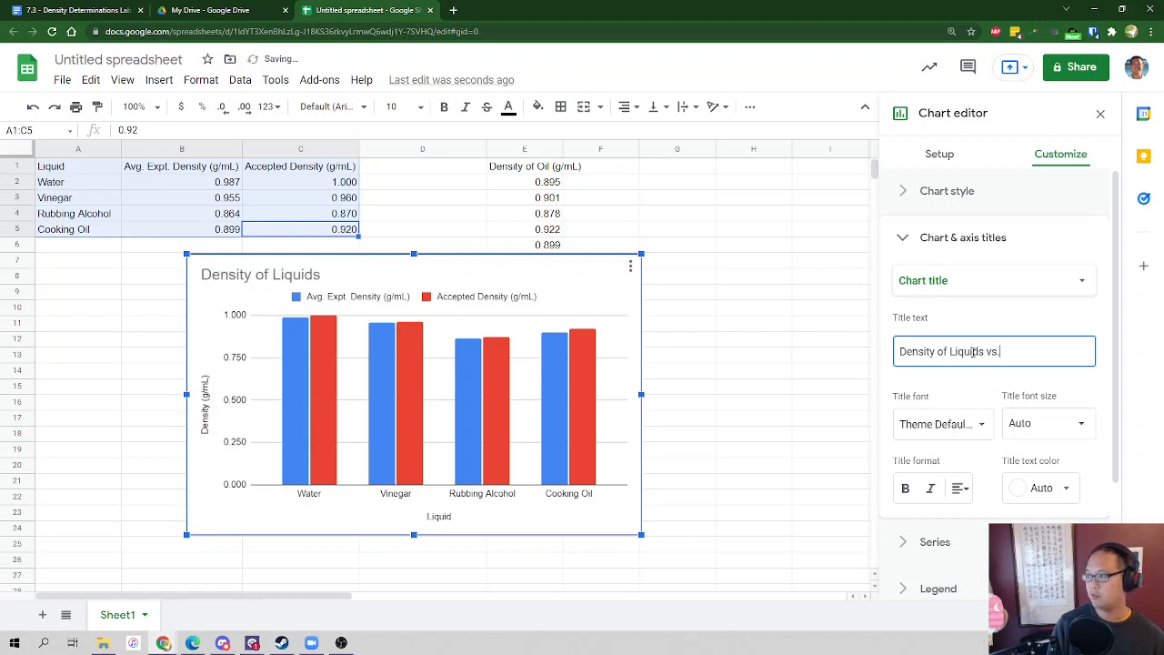
{"action": "type", "text": " Accepted Den"}
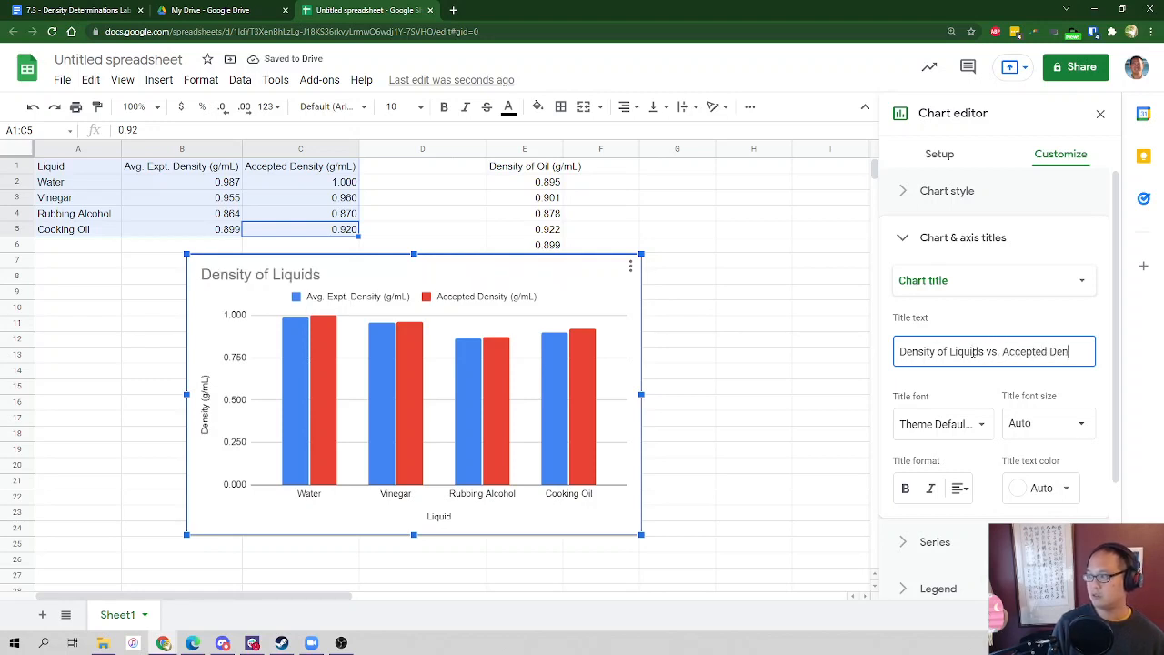
{"action": "type", "text": "sities"}
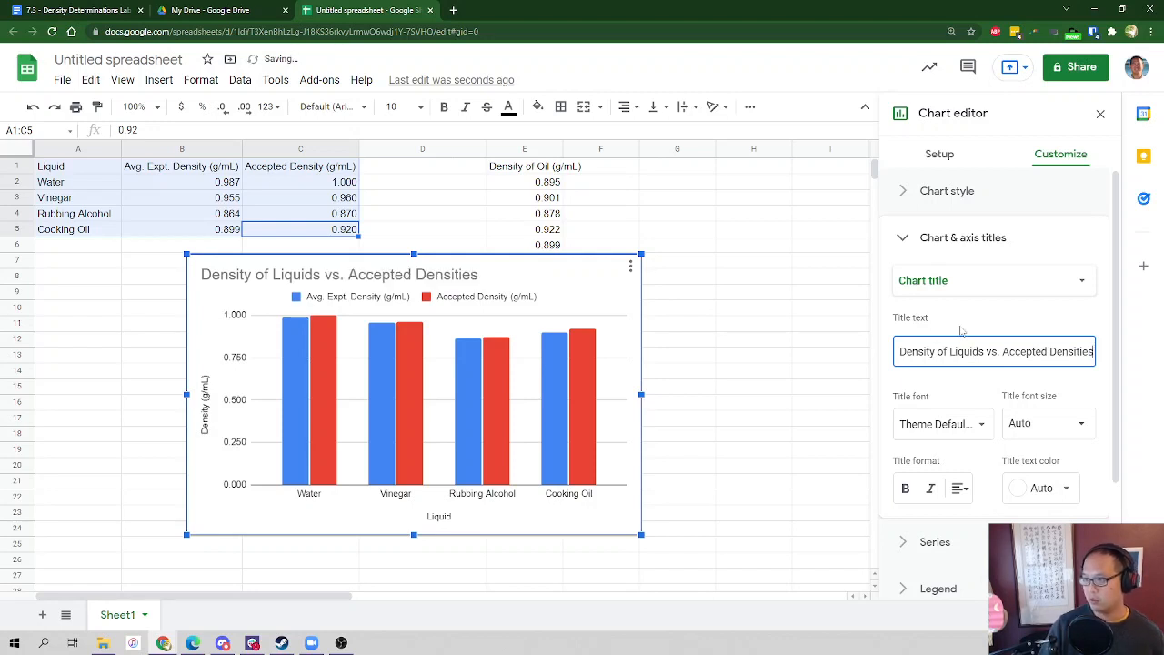
{"action": "scroll", "coordinate": [948, 395], "scroll_direction": "down", "scroll_amount": 1}
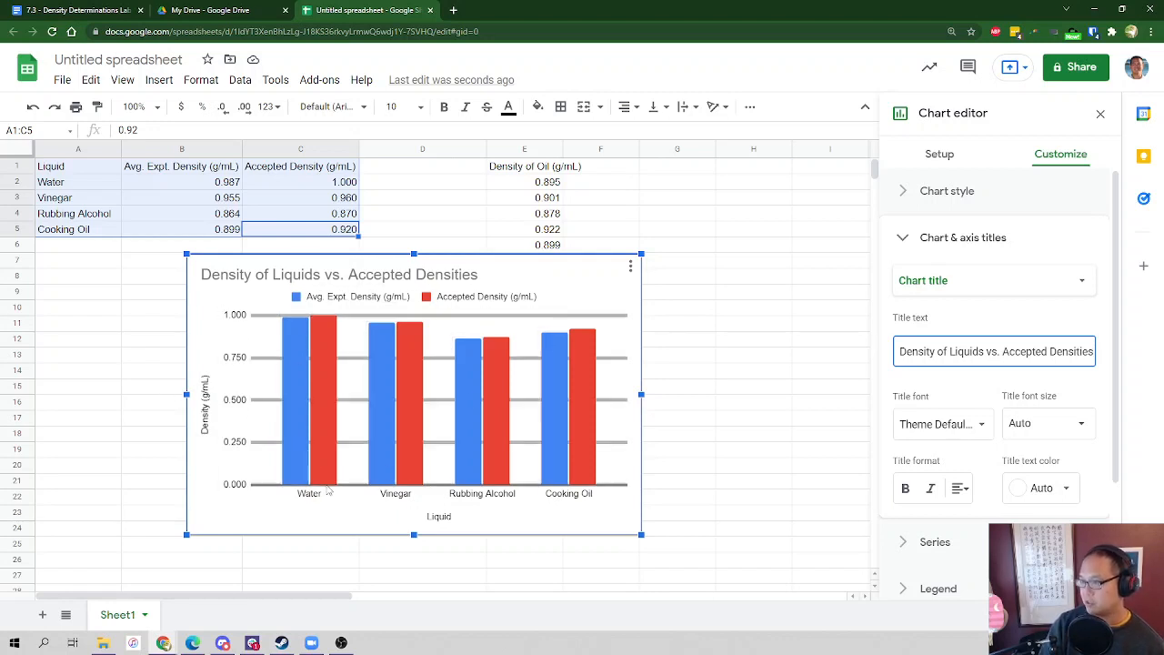
Copy the chart and paste it, linked to the spreadsheet, on a new line below the Graph 1 instructions in the lab report document
{"action": "left_click", "coordinate": [630, 266]}
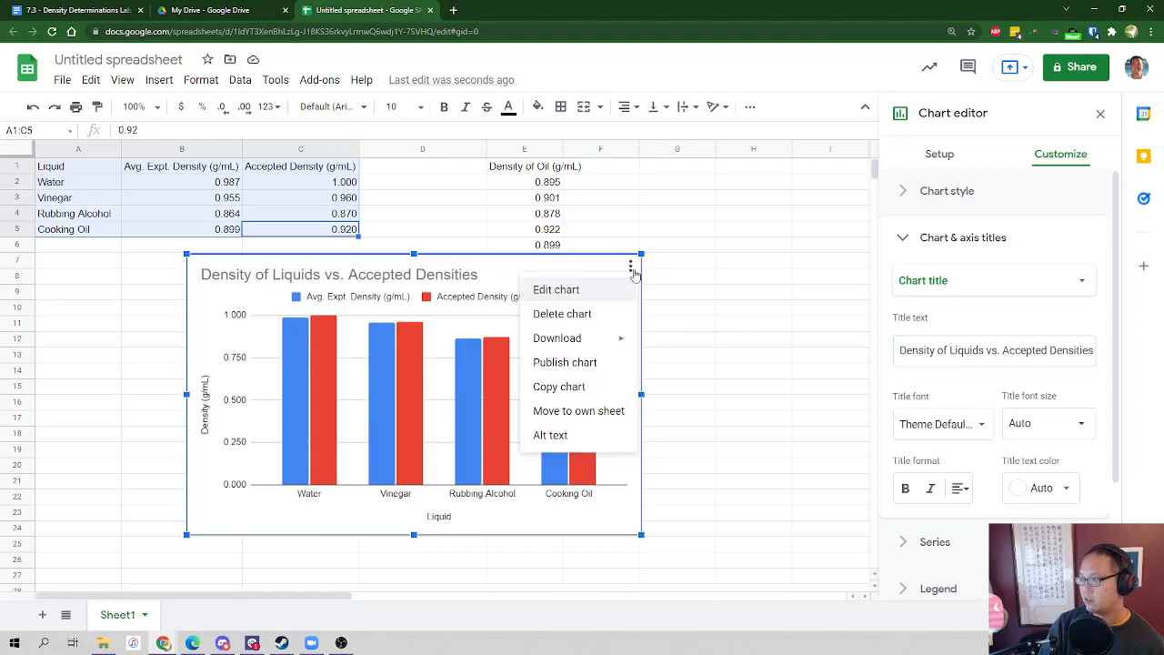
{"action": "left_click", "coordinate": [586, 391]}
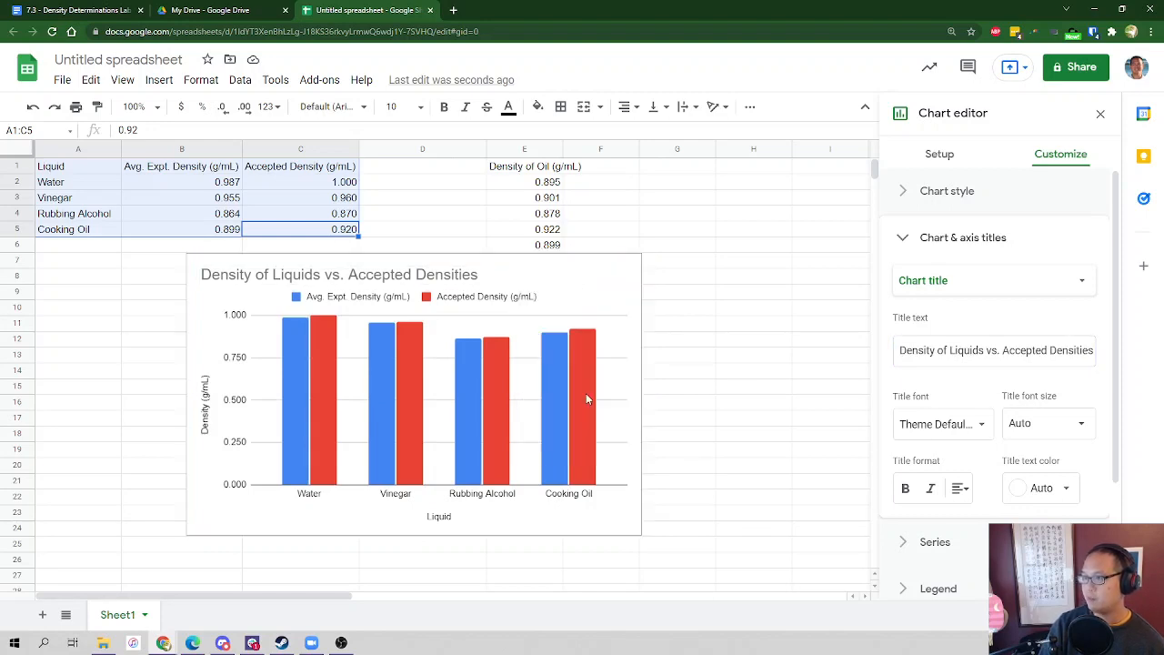
{"action": "left_click", "coordinate": [80, 11]}
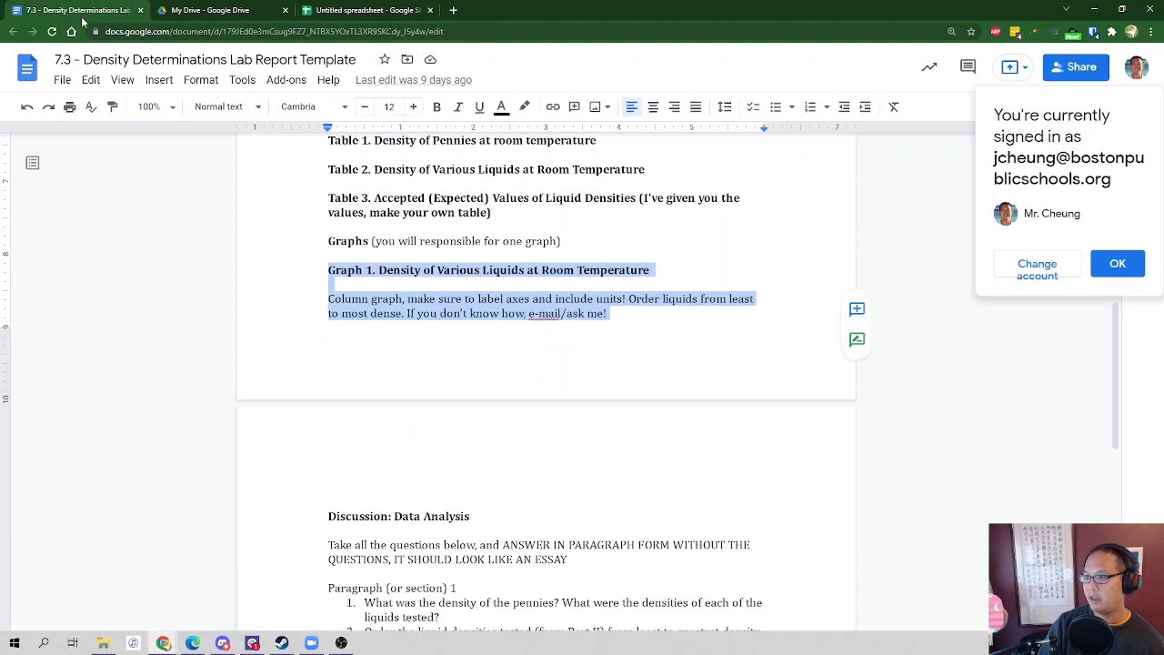
{"action": "left_click", "coordinate": [489, 357]}
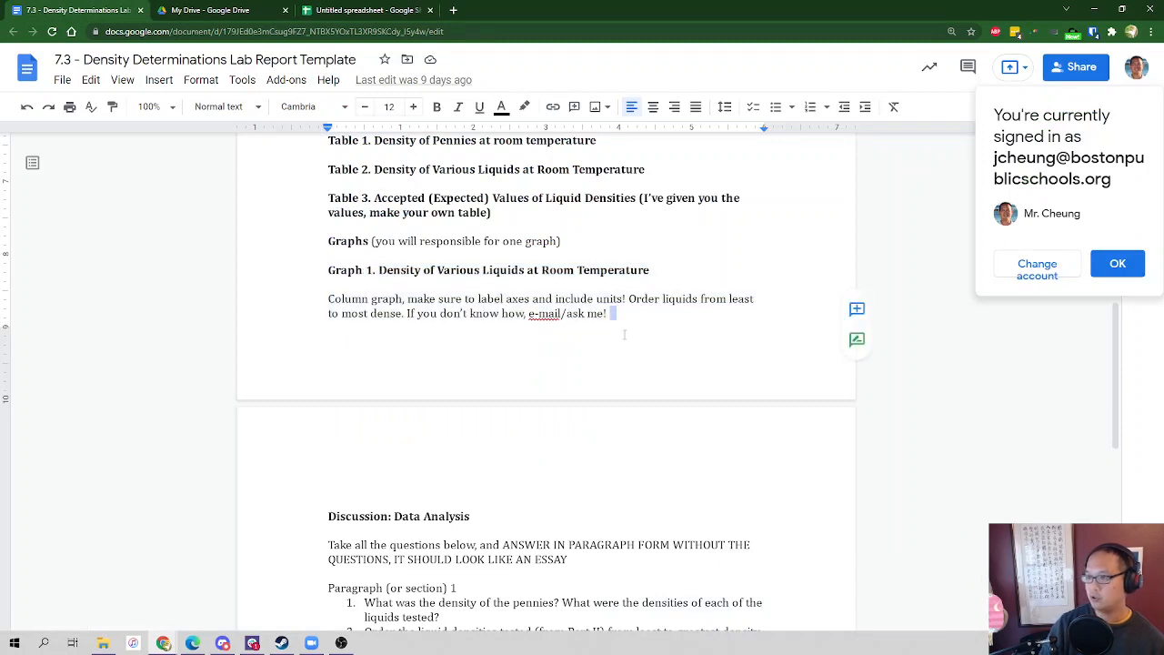
{"action": "key", "text": "Return"}
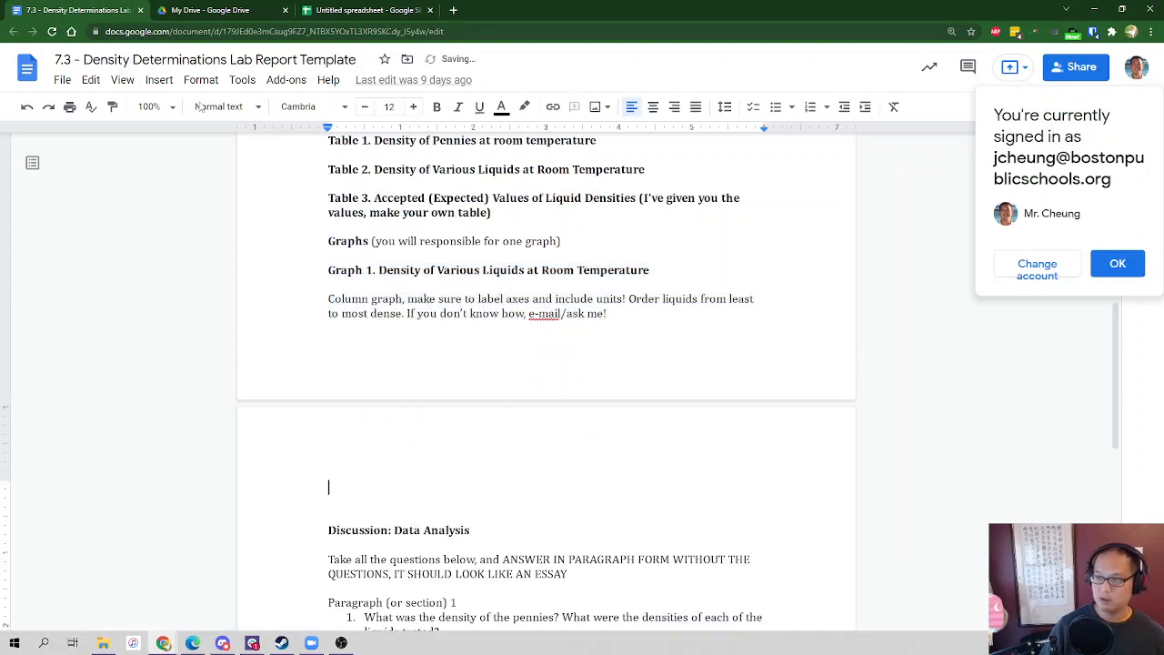
{"action": "left_click", "coordinate": [91, 80]}
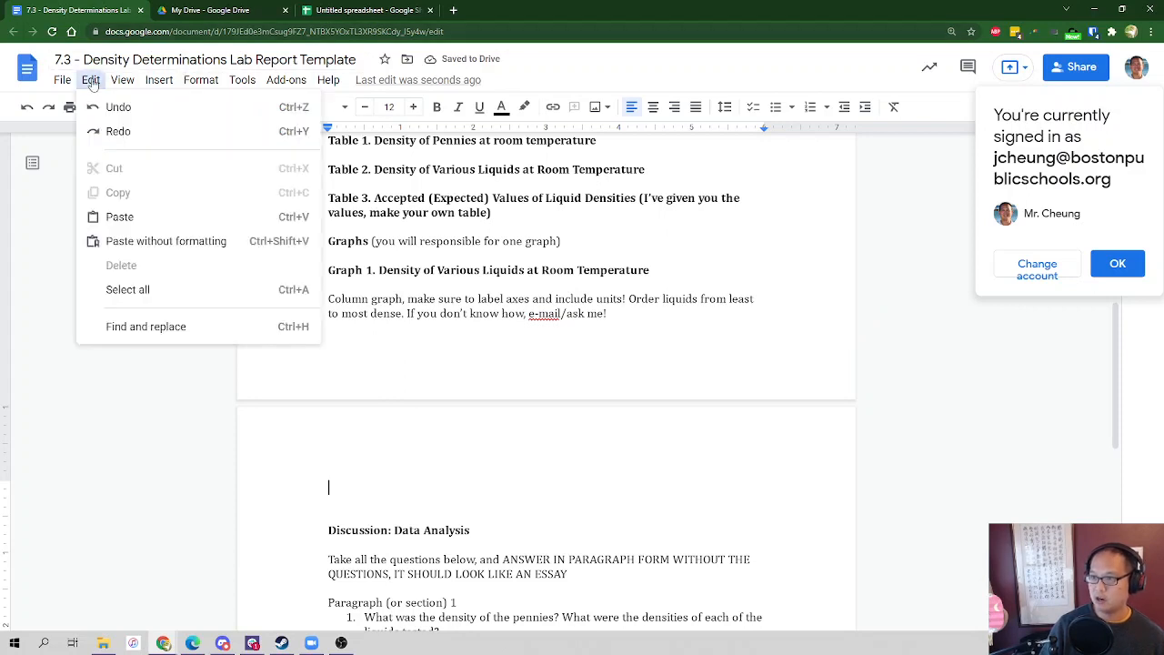
{"action": "left_click", "coordinate": [120, 222]}
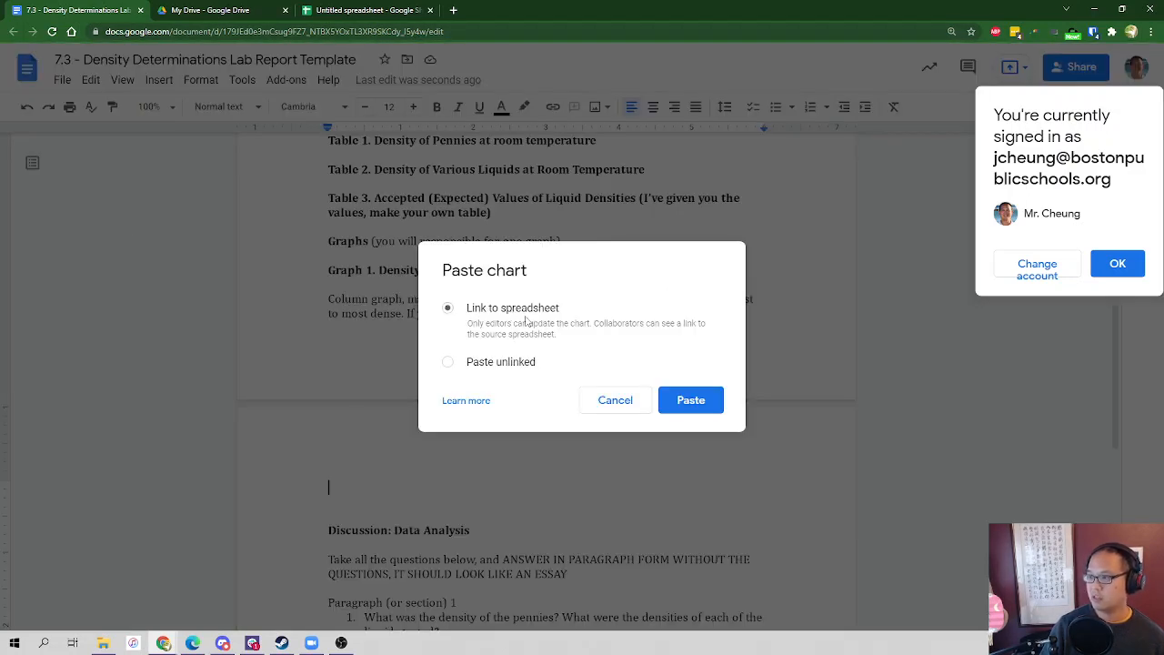
{"action": "left_click", "coordinate": [688, 400]}
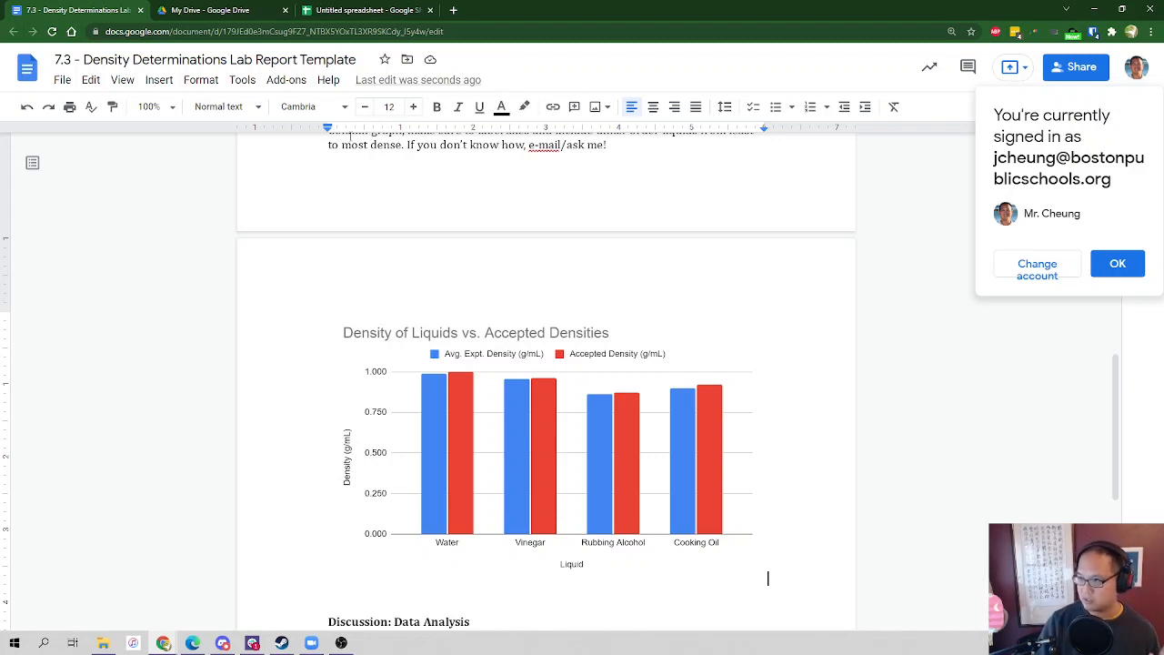
Switch back to the spreadsheet and set Water's average experimental density in B2 to 0.800
{"action": "left_click", "coordinate": [351, 7]}
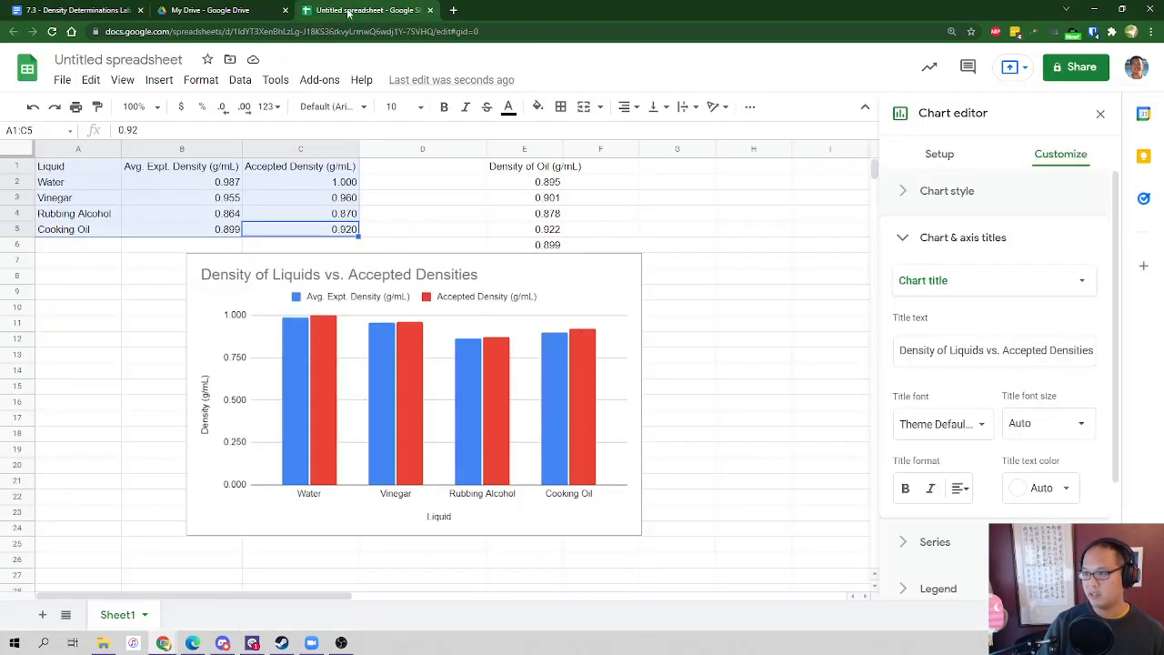
{"action": "left_click", "coordinate": [227, 188]}
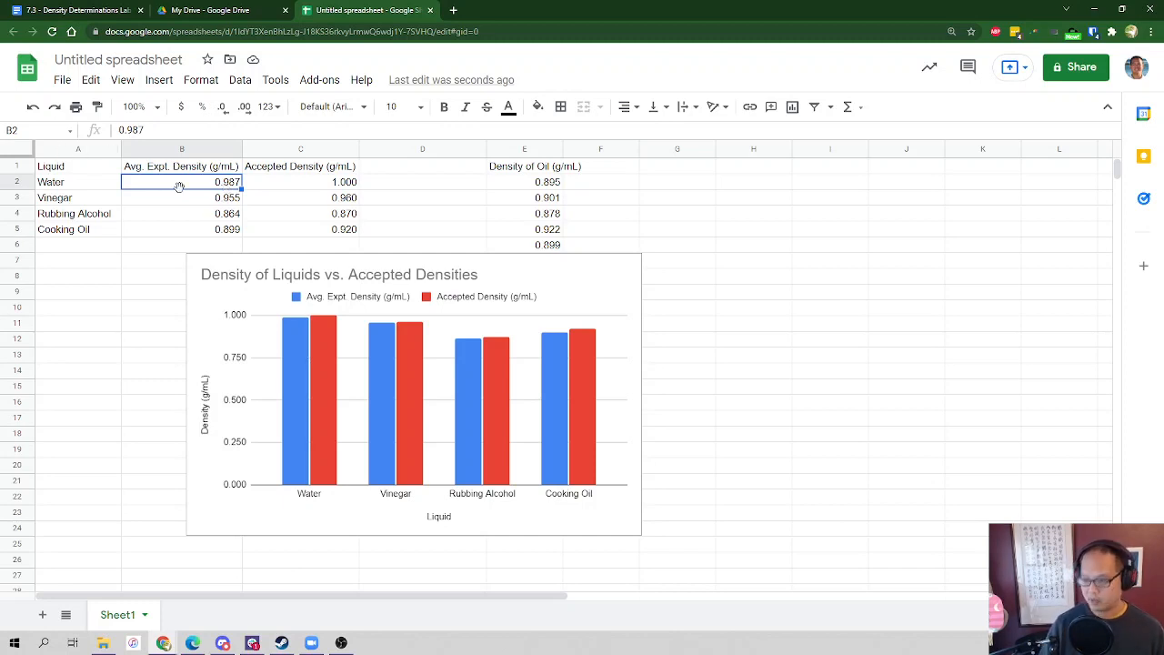
{"action": "type", "text": "0.8"}
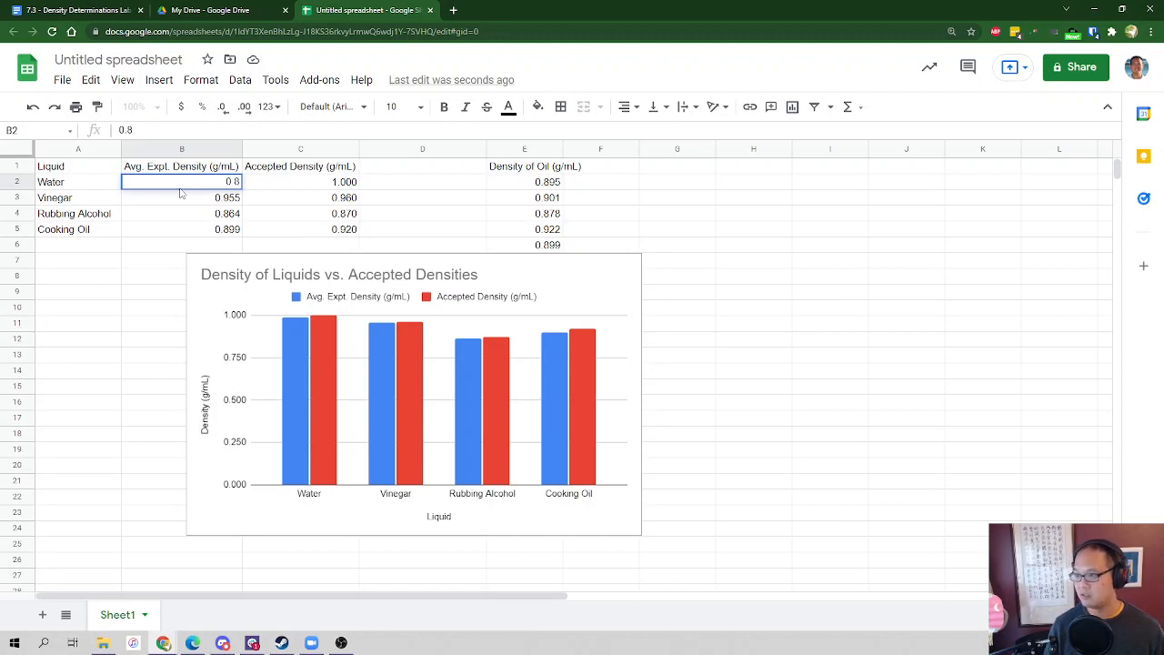
{"action": "type", "text": "00"}
{"action": "key", "text": "Return"}
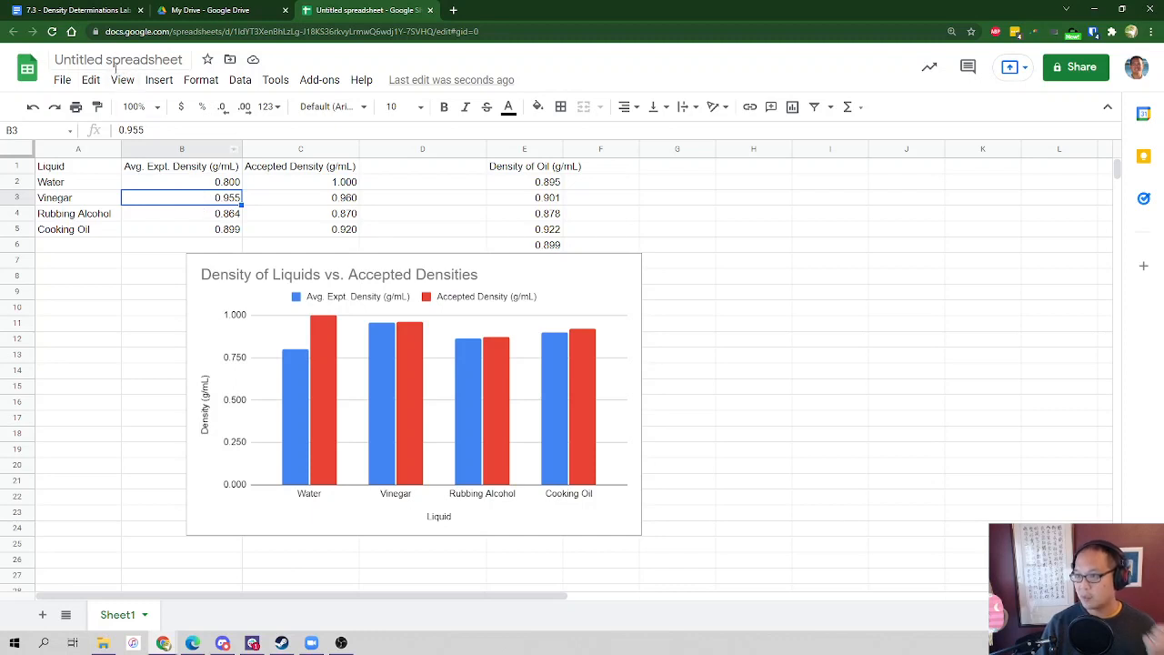
Switch to the lab report document and update its linked density chart with the changed spreadsheet data
{"action": "left_click", "coordinate": [94, 11]}
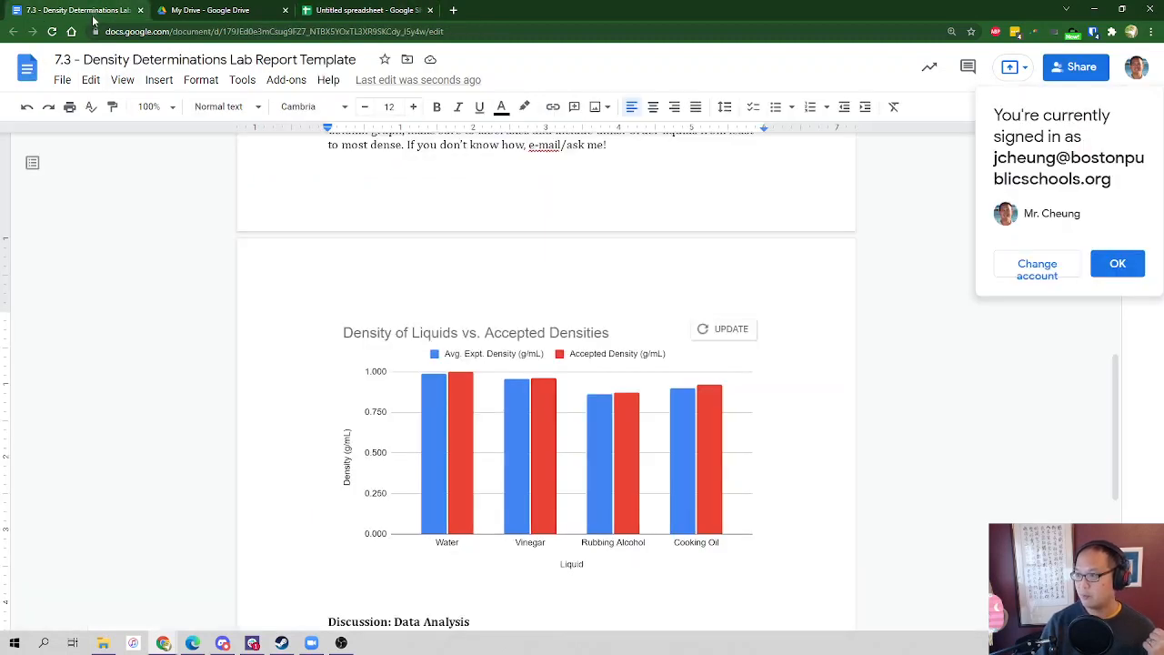
{"action": "left_click", "coordinate": [723, 330]}
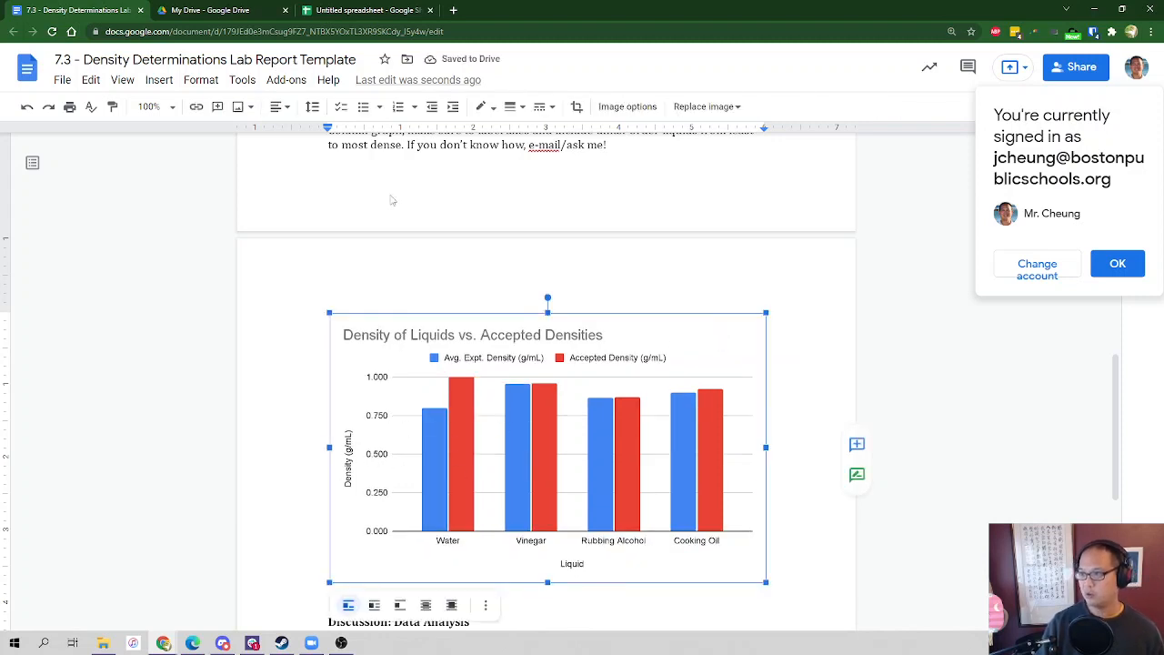
{"action": "scroll", "coordinate": [421, 336], "scroll_direction": "up", "scroll_amount": 1}
{"action": "scroll", "coordinate": [419, 338], "scroll_direction": "up", "scroll_amount": 3}
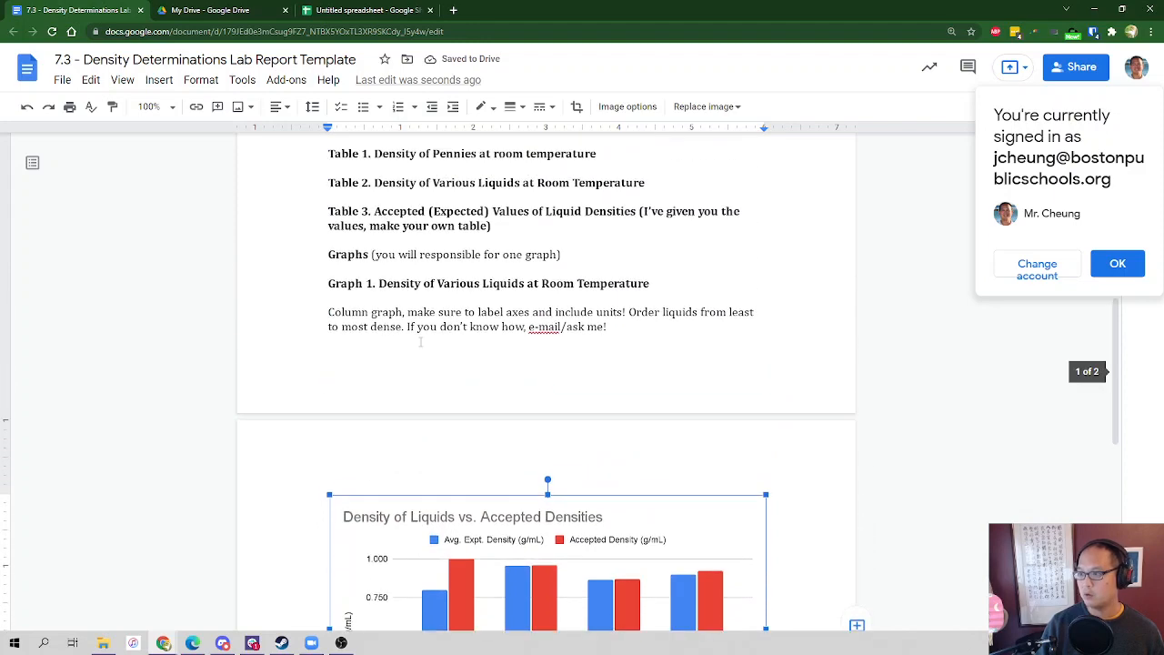
{"action": "scroll", "coordinate": [419, 341], "scroll_direction": "down", "scroll_amount": 4}
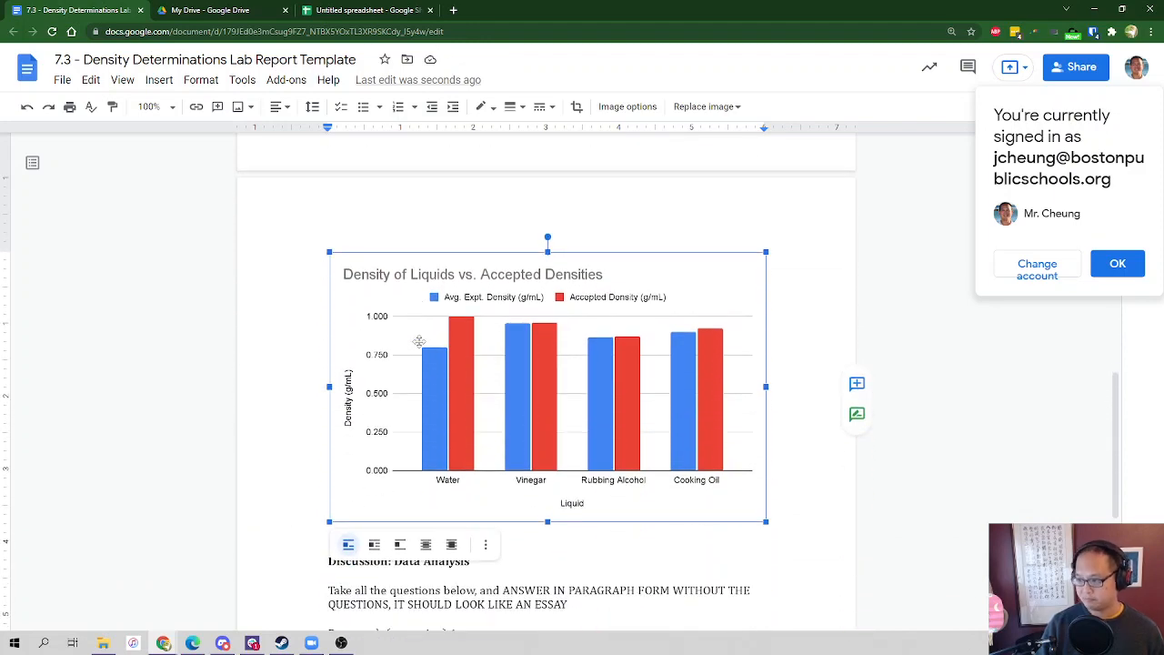
{"action": "scroll", "coordinate": [418, 342], "scroll_direction": "up", "scroll_amount": 4}
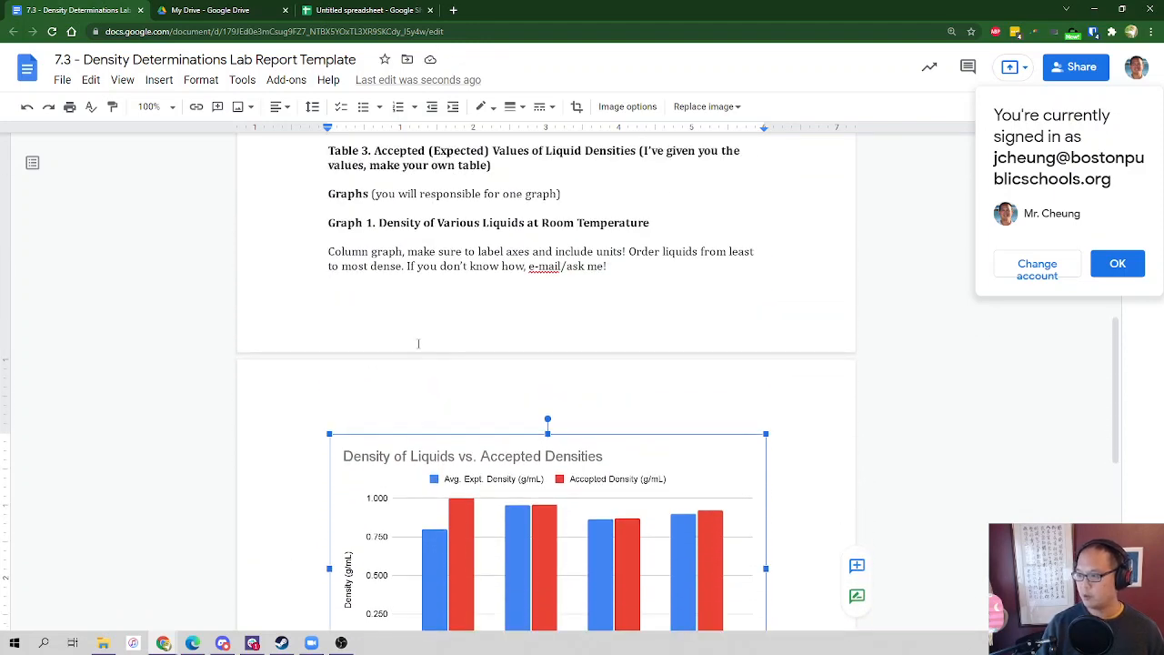
Return to the spreadsheet and change Water's average experimental density in B2 to 0.970
{"action": "left_click", "coordinate": [368, 10]}
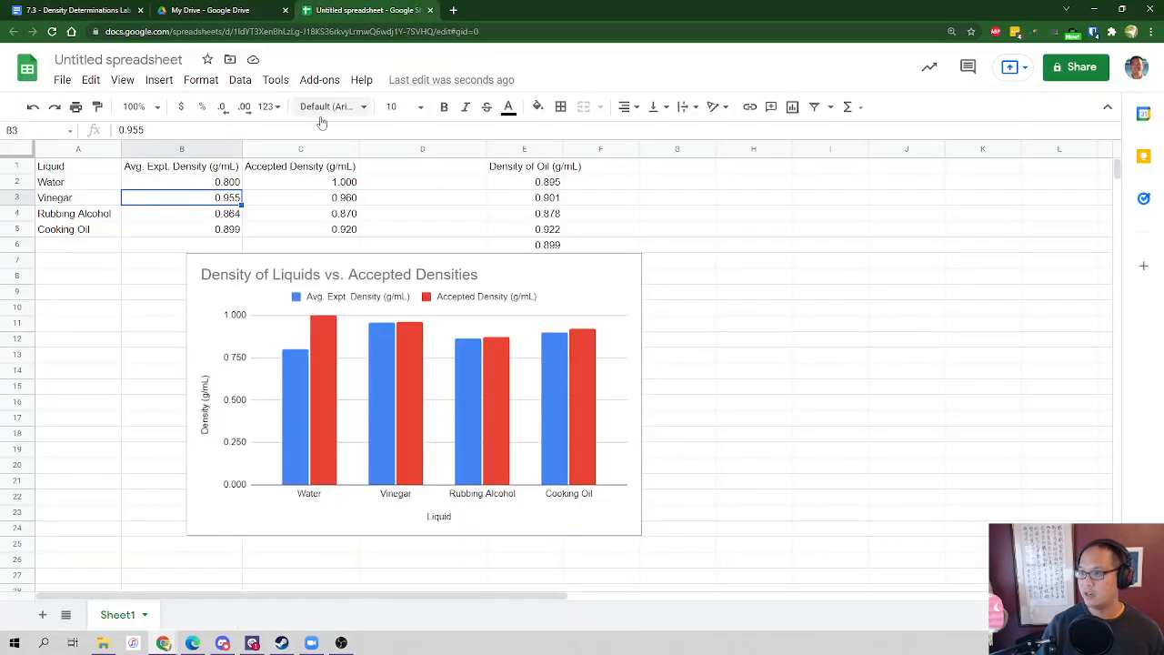
{"action": "left_click", "coordinate": [215, 184]}
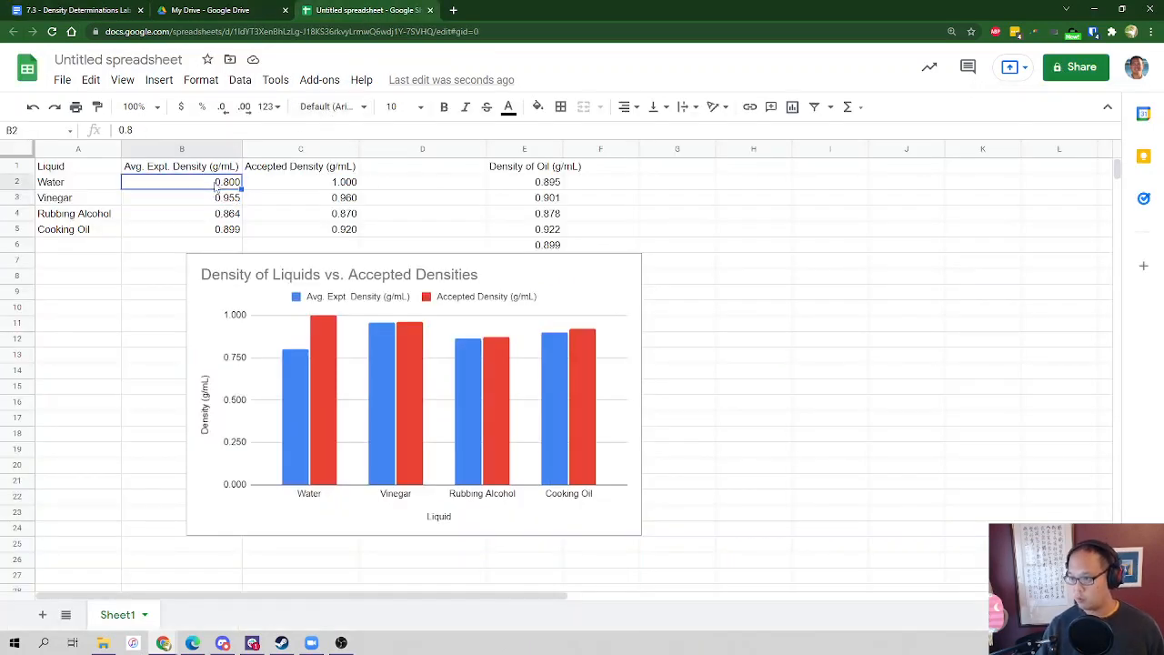
{"action": "type", "text": "0.970"}
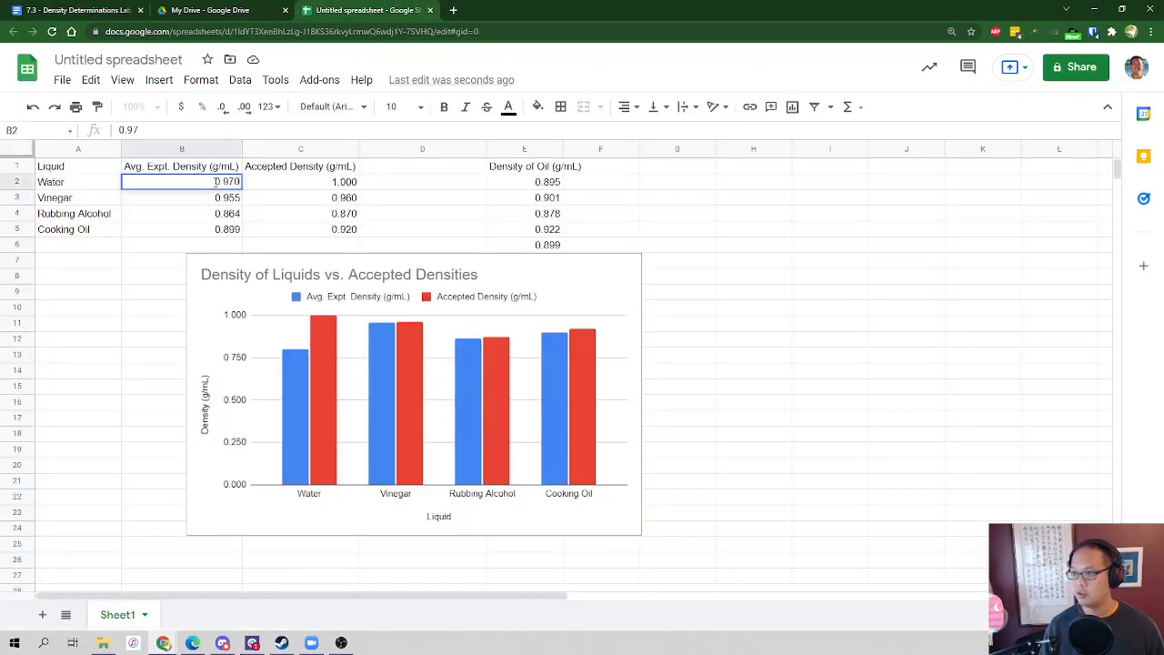
{"action": "key", "text": "Return"}
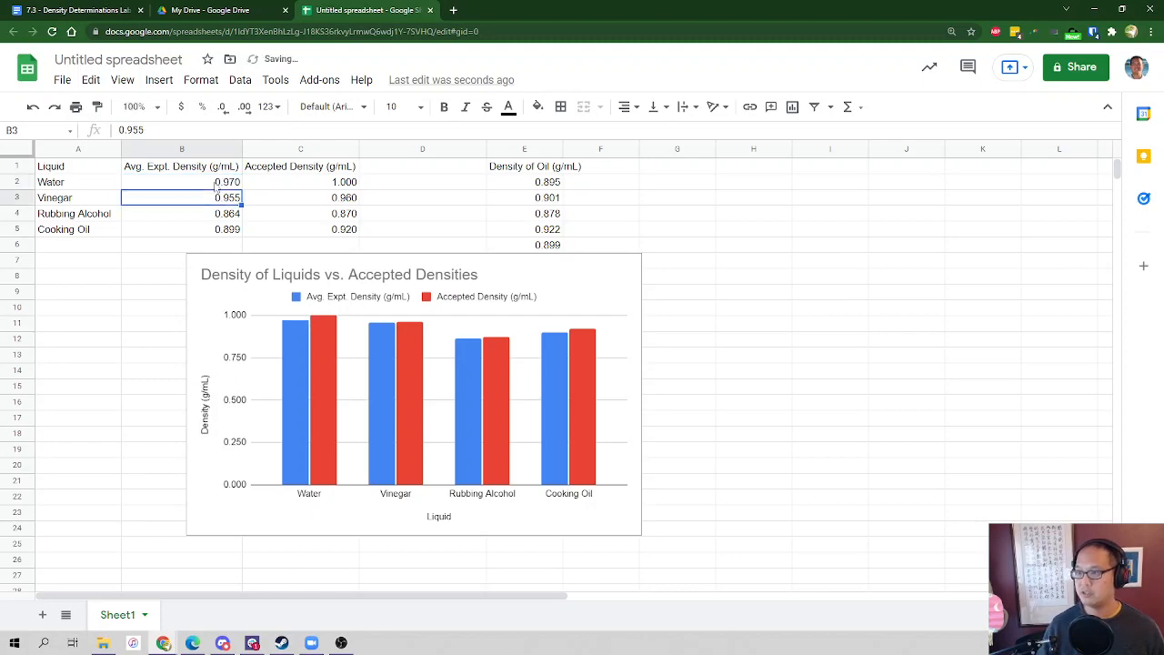
Try to update the linked density chart in the lab report document, and return to the spreadsheet
{"action": "left_click", "coordinate": [91, 10]}
{"action": "scroll", "coordinate": [570, 491], "scroll_direction": "down", "scroll_amount": 1}
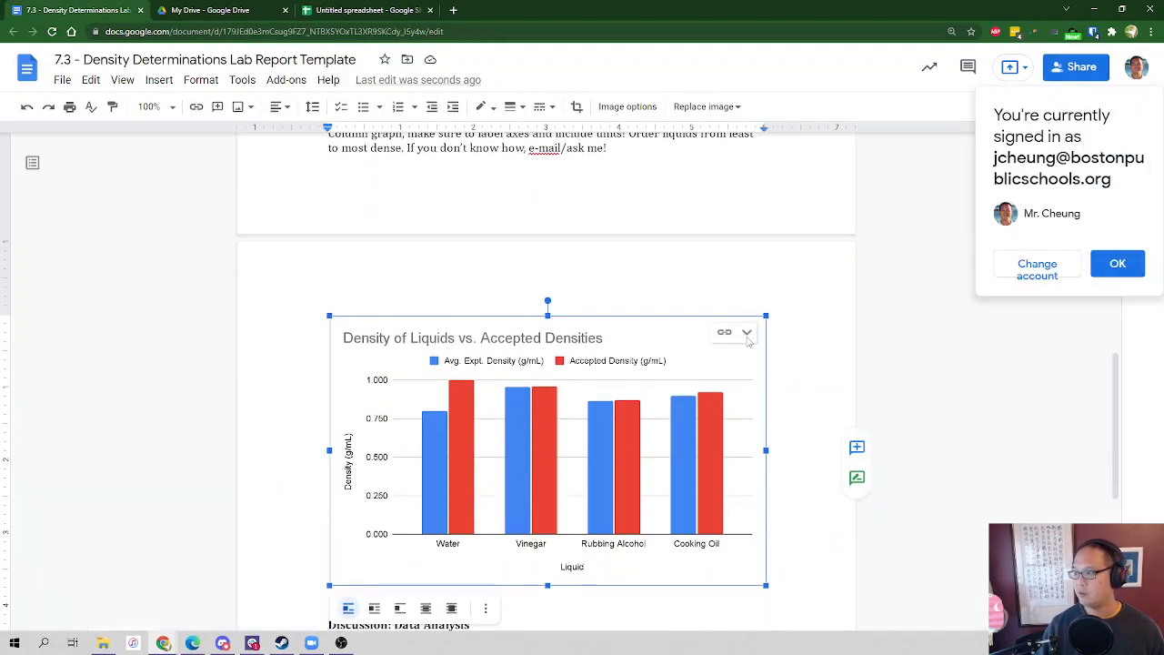
{"action": "left_click", "coordinate": [746, 332]}
{"action": "left_click", "coordinate": [554, 393]}
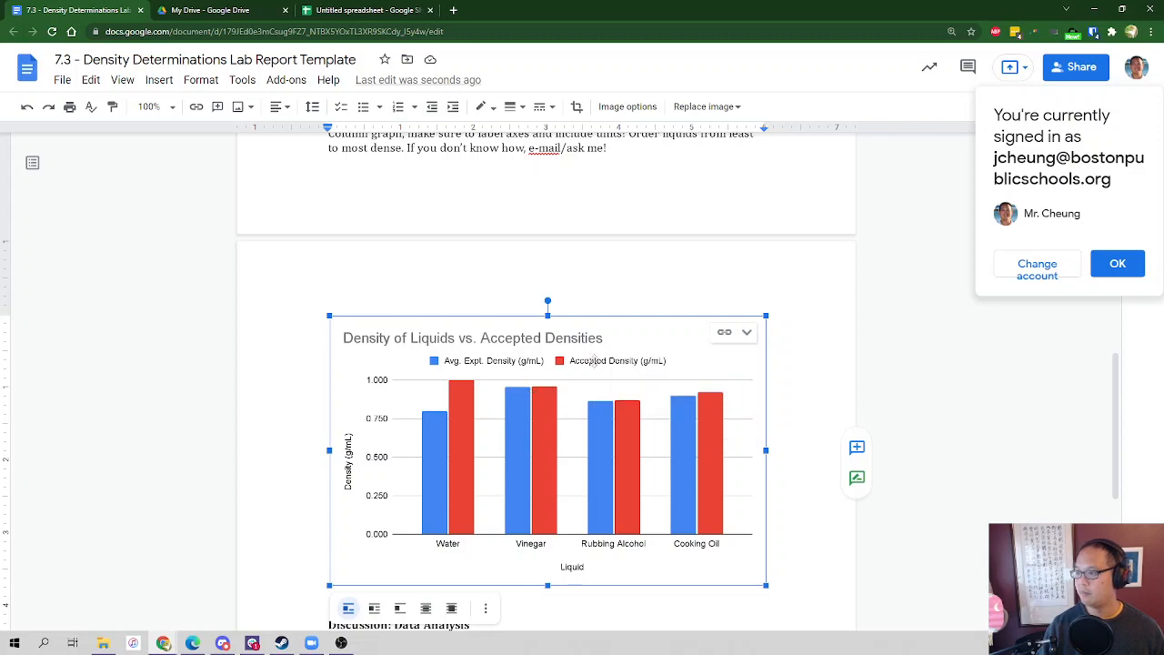
{"action": "left_click", "coordinate": [367, 13]}
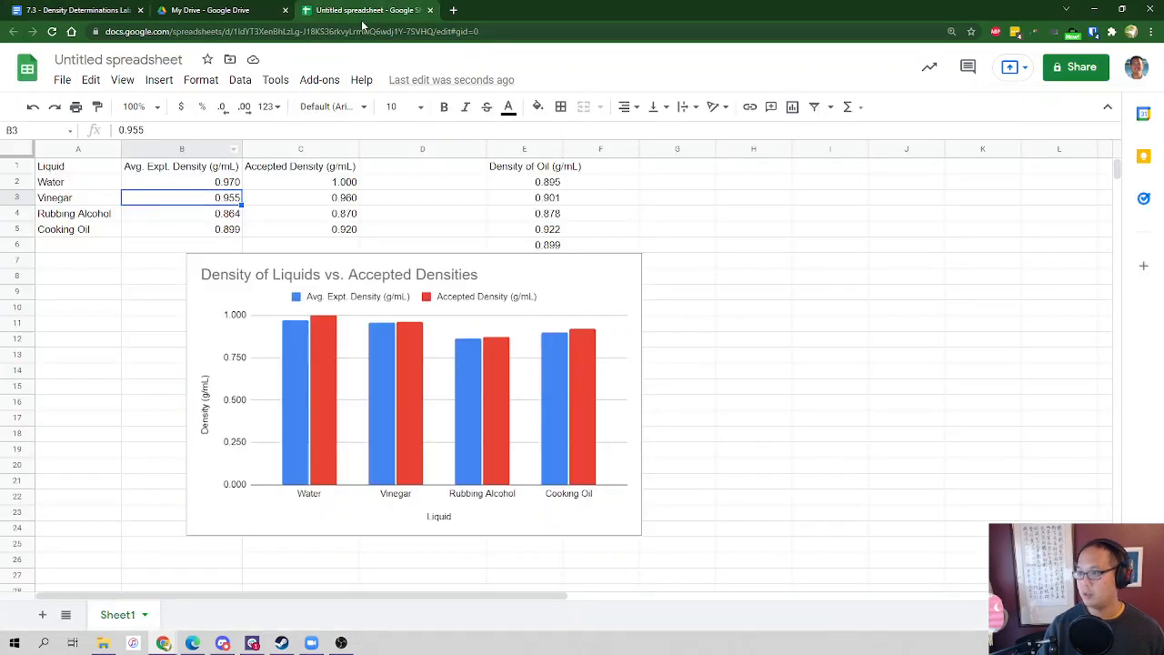